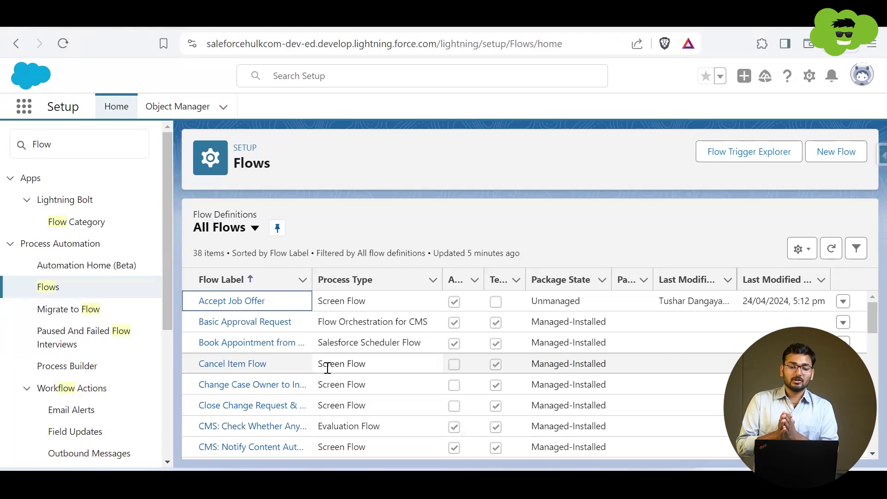
# Open the Accept Job Offer flow from the Flows list and launch the Hiring Management App
pyautogui.click(240, 303)
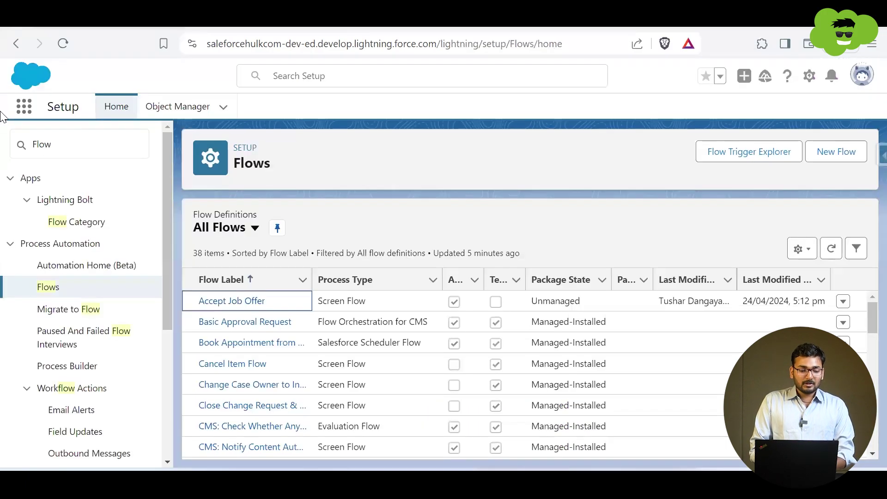
pyautogui.click(24, 115)
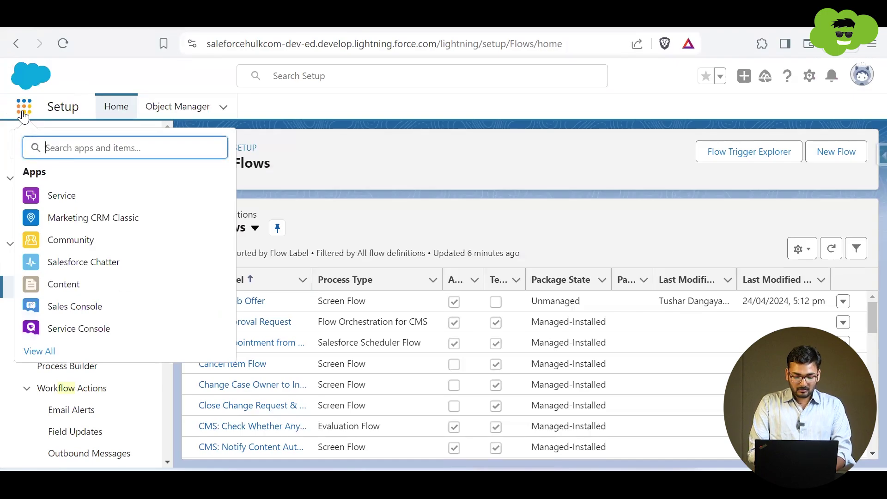
pyautogui.write('Hi')
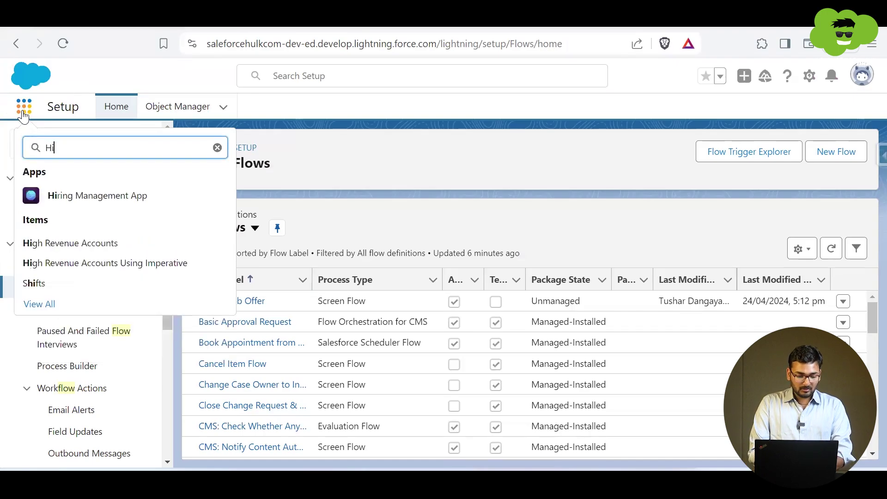
pyautogui.click(81, 200)
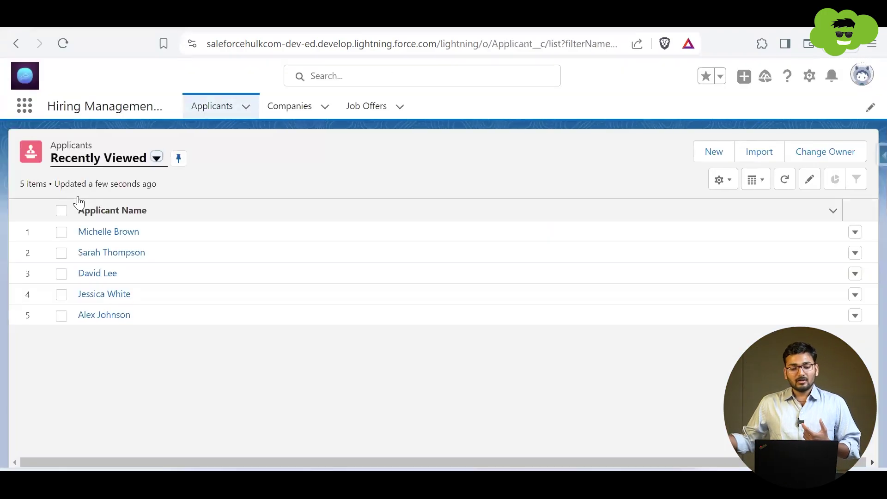
# View the Companies list and open the first recently viewed applicant's record
pyautogui.click(284, 99)
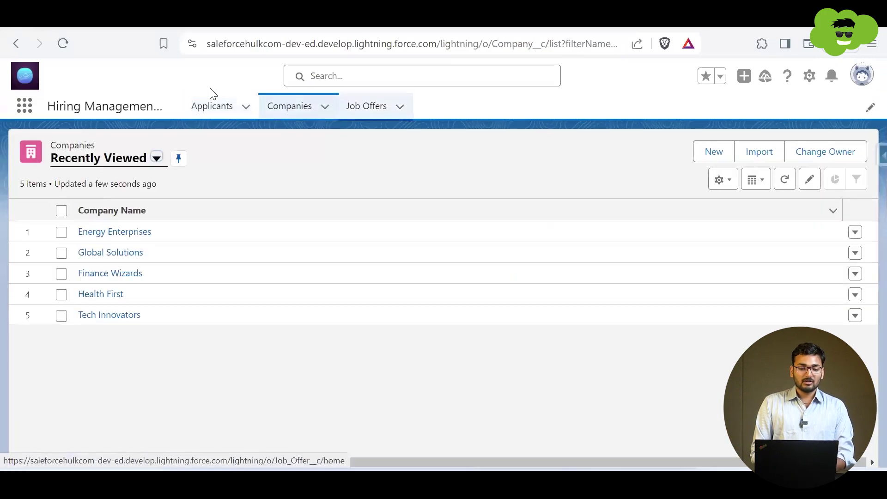
pyautogui.click(203, 101)
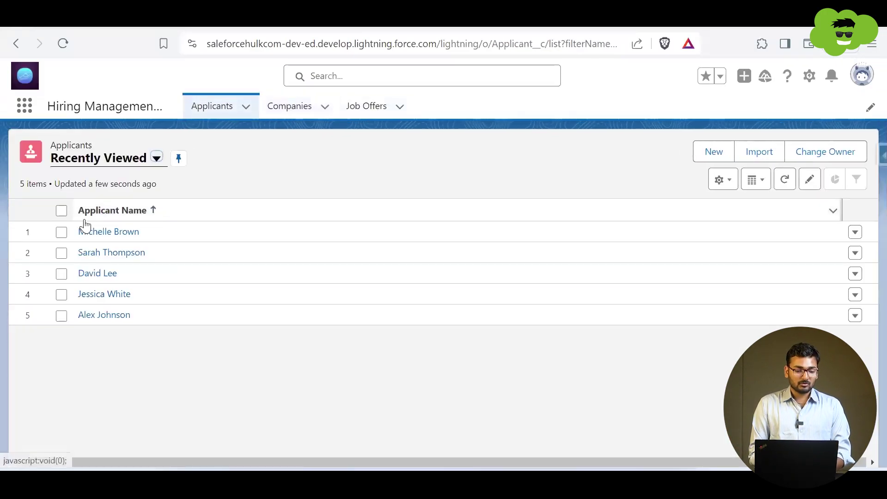
pyautogui.click(94, 232)
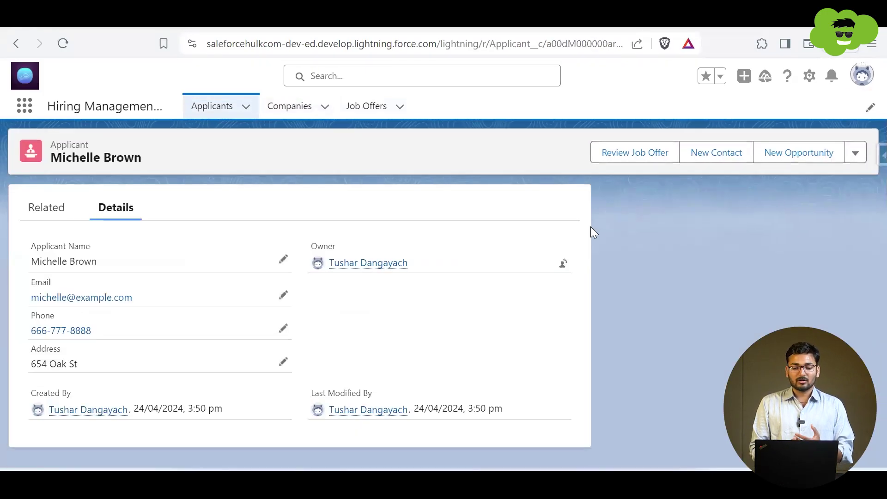
# Review the applicant's job offers and accept the Consultant offer
pyautogui.click(646, 156)
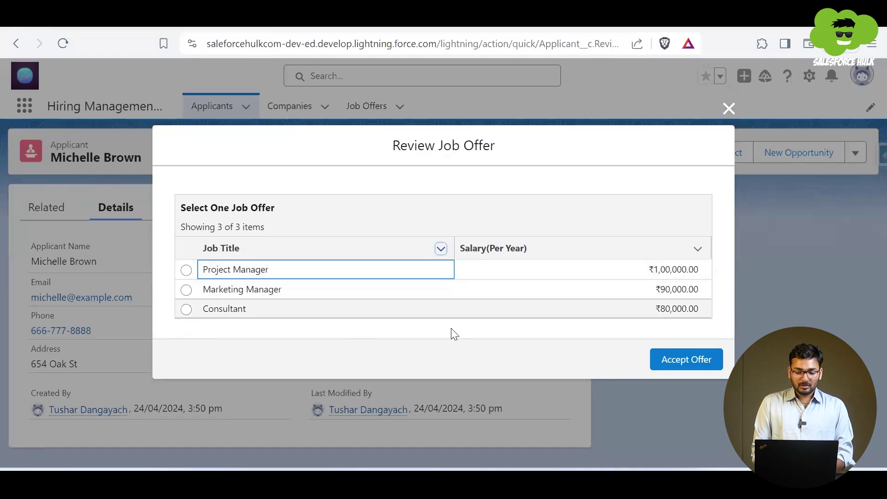
pyautogui.click(186, 309)
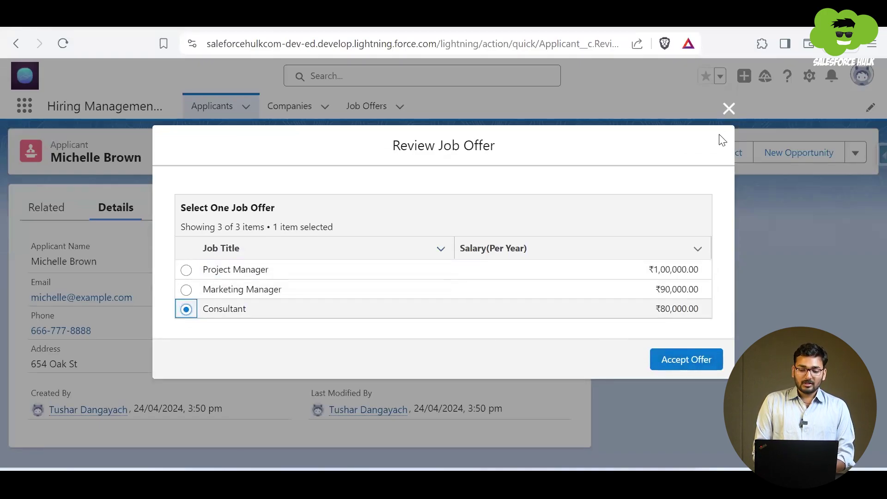
pyautogui.click(686, 362)
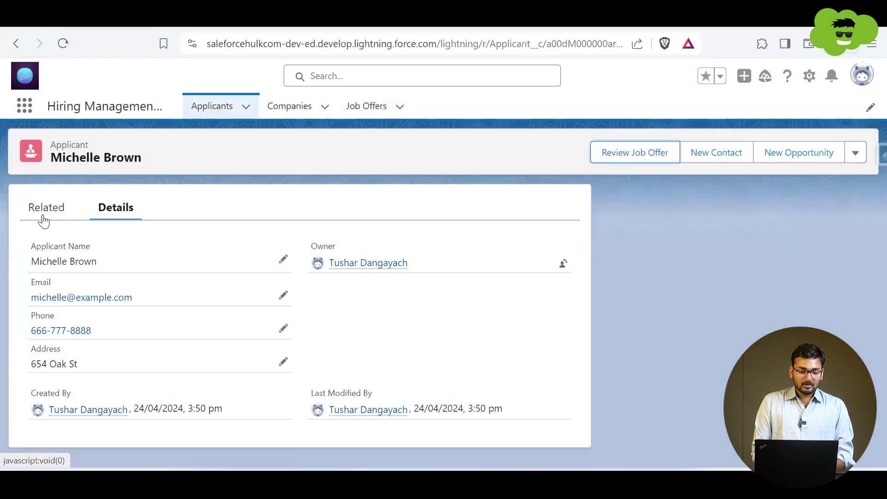
# Open the Consultant job offer from the applicant's related records and check its status
pyautogui.click(43, 215)
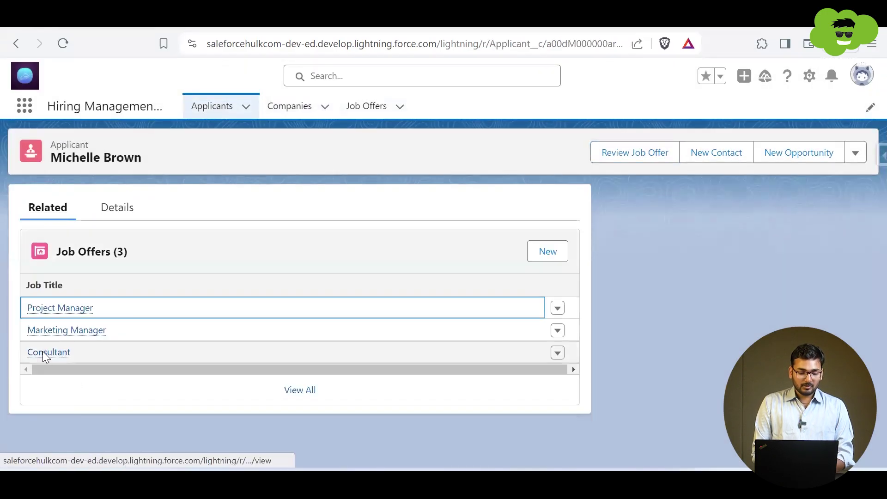
pyautogui.click(43, 354)
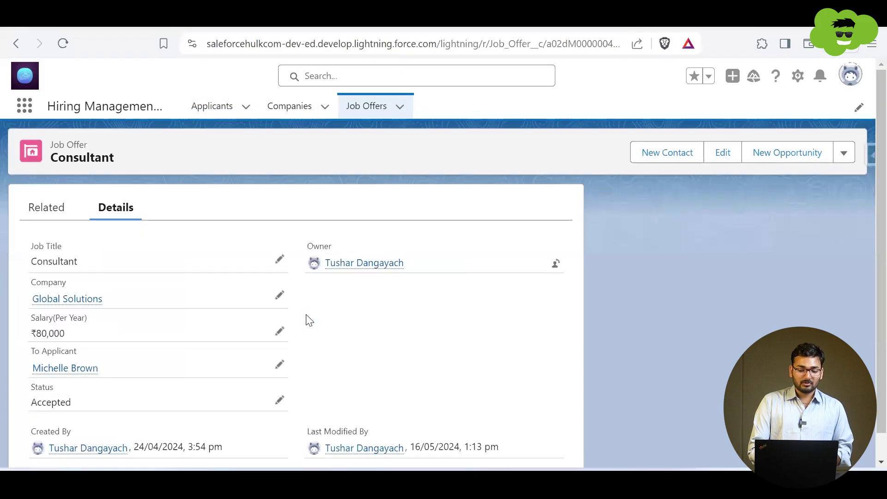
pyautogui.scroll(-1, 214, 281)
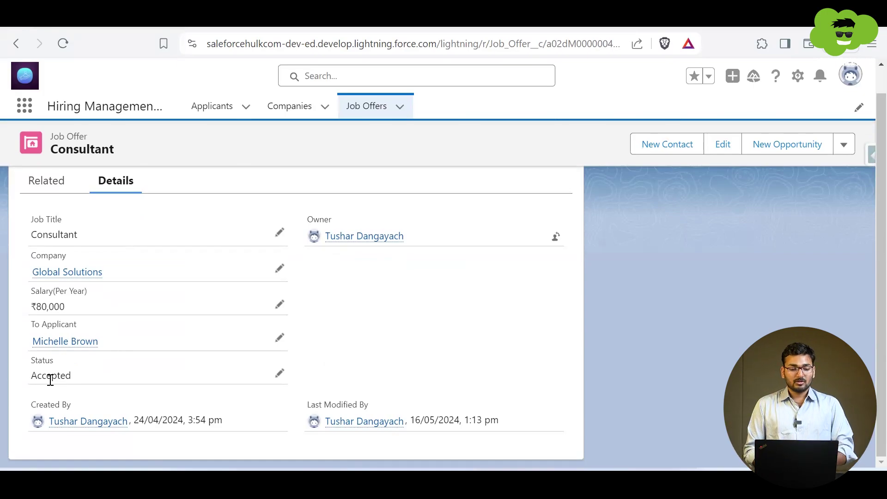
# Switch to the Accept Job Offer flow in Flow Builder and examine the Select Job Offer screen element
pyautogui.hotkey('ctrl', 'Tab')
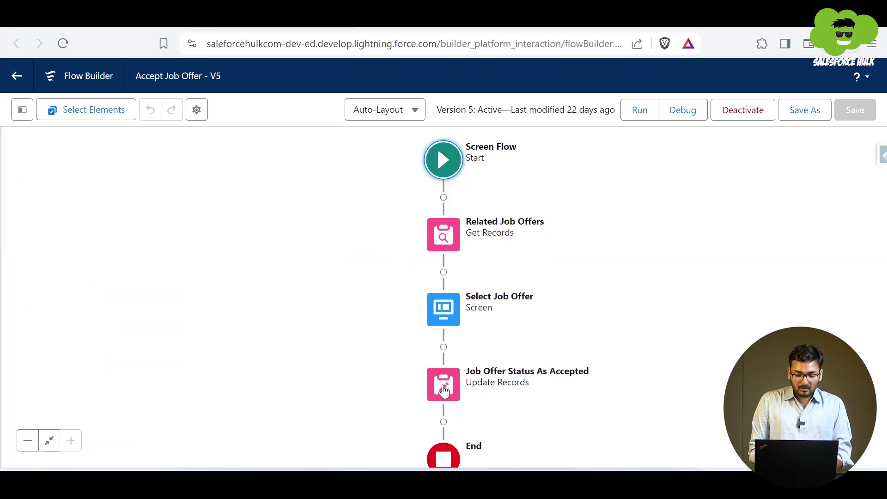
pyautogui.moveTo(545, 339); pyautogui.dragTo(527, 256)
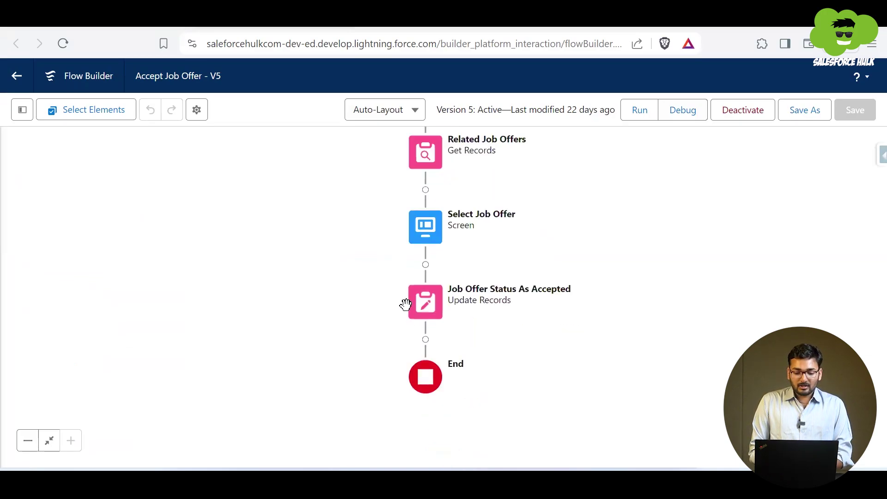
pyautogui.click(420, 232)
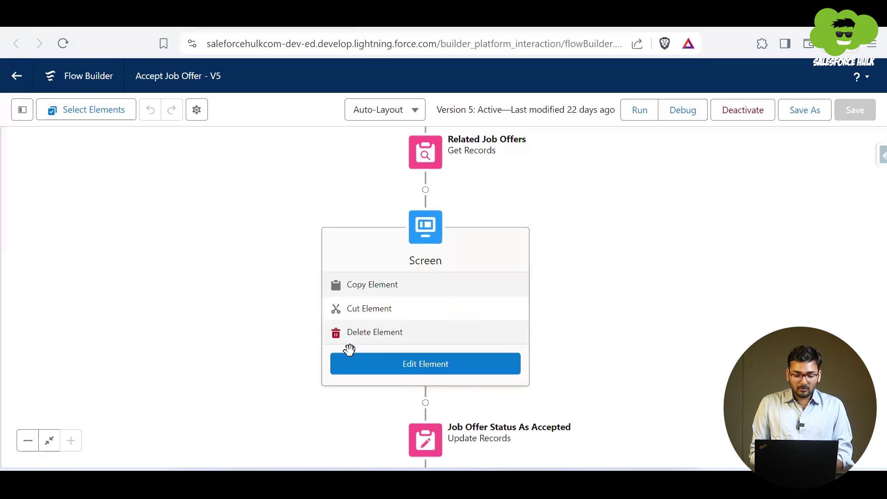
pyautogui.click(347, 366)
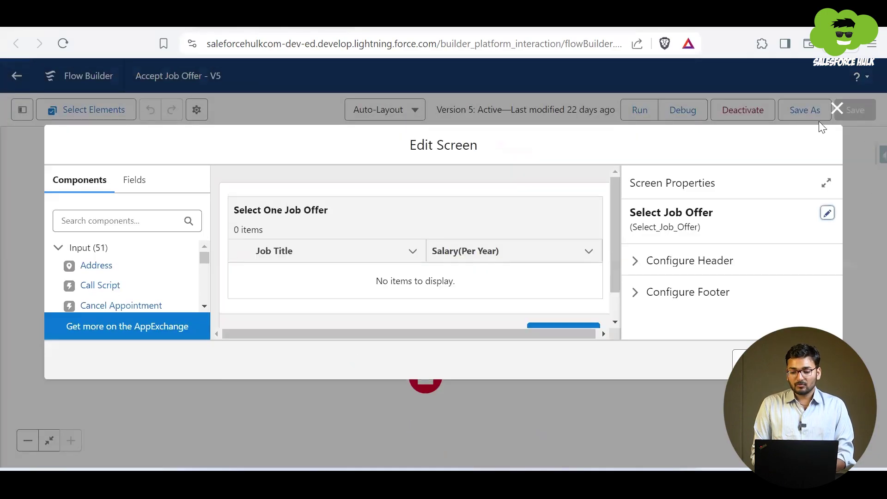
pyautogui.click(837, 109)
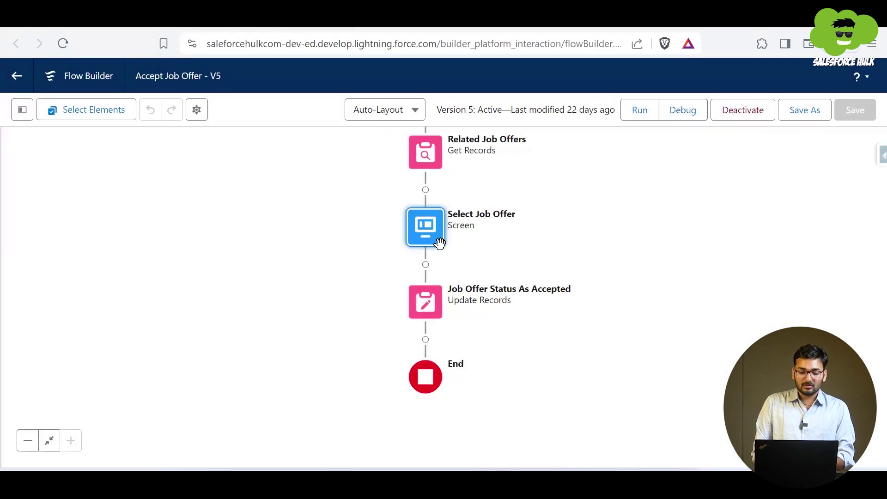
# Add a fault path to the Related Job Offers Get Records element
pyautogui.click(416, 318)
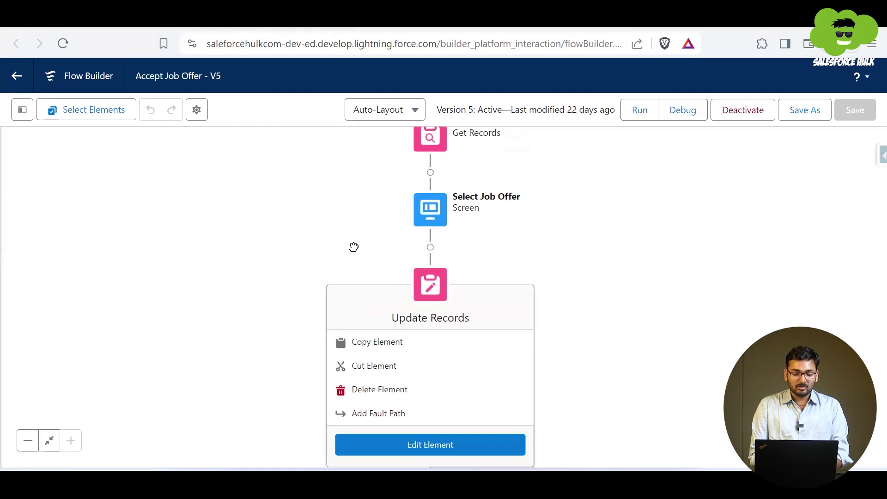
pyautogui.moveTo(345, 242); pyautogui.dragTo(292, 329)
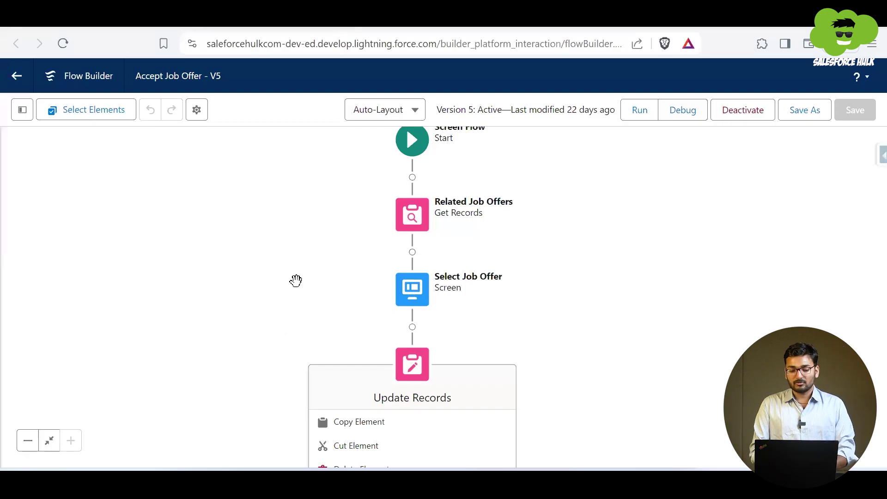
pyautogui.click(408, 231)
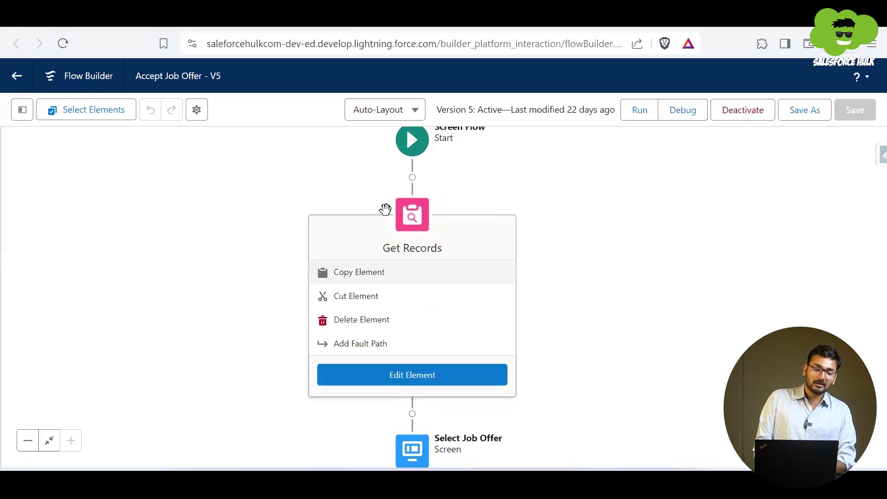
pyautogui.moveTo(349, 200); pyautogui.dragTo(300, 148)
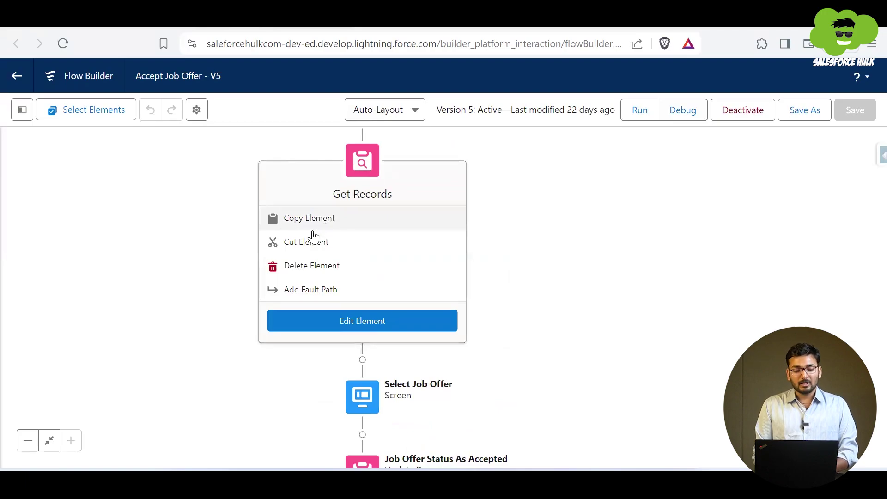
pyautogui.click(313, 292)
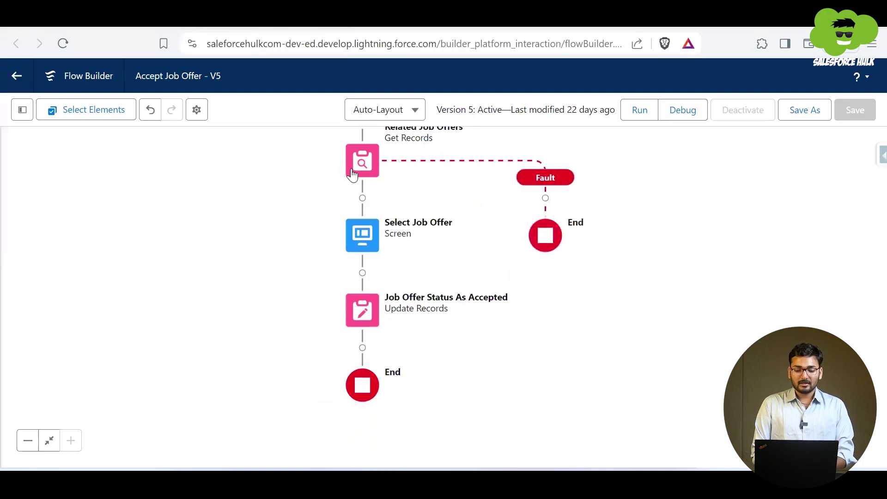
pyautogui.moveTo(448, 184); pyautogui.dragTo(337, 240)
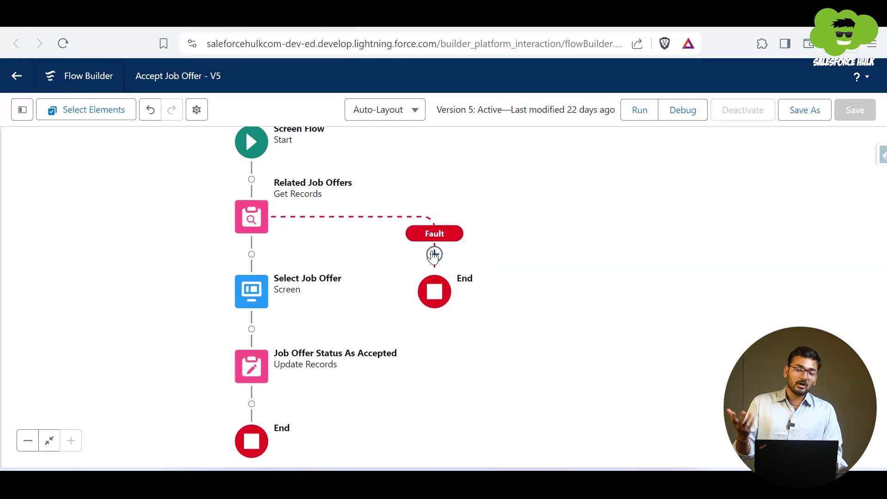
# Switch to the Notepad notes and read through the three ways to handle an exception
pyautogui.hotkey('alt', 'Tab')
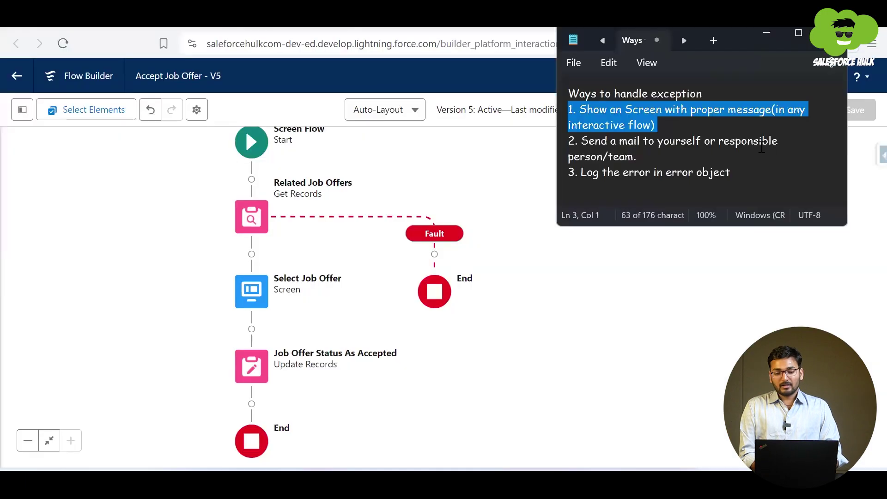
pyautogui.tripleClick(618, 124)
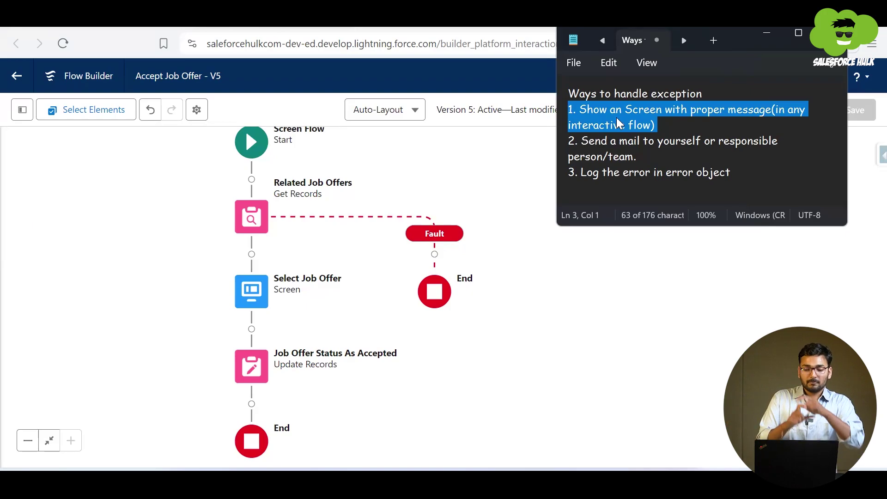
pyautogui.tripleClick(642, 110)
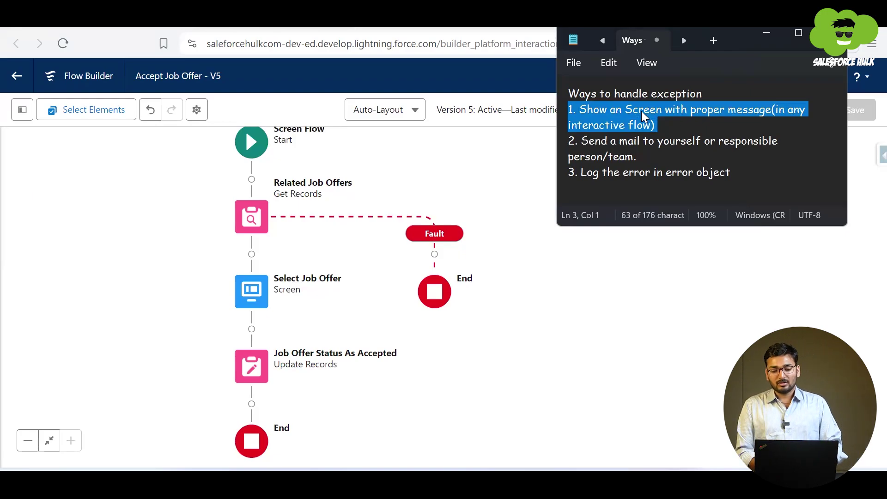
pyautogui.click(610, 142)
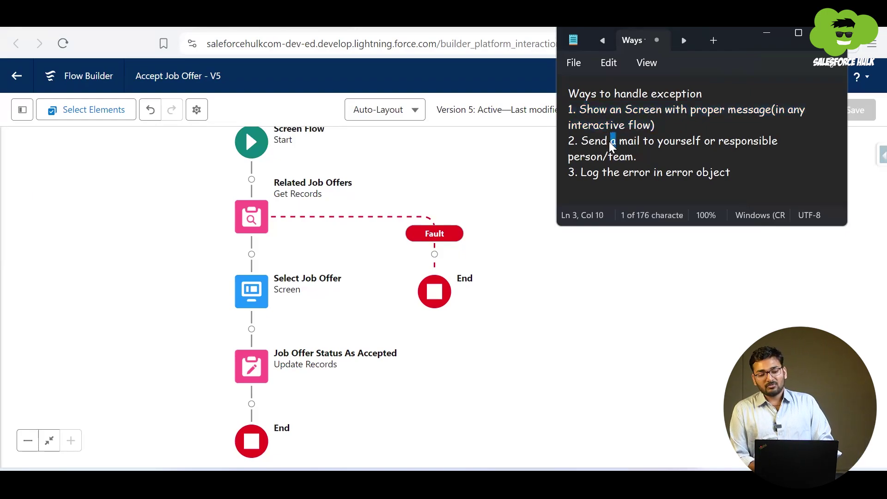
pyautogui.tripleClick(610, 142)
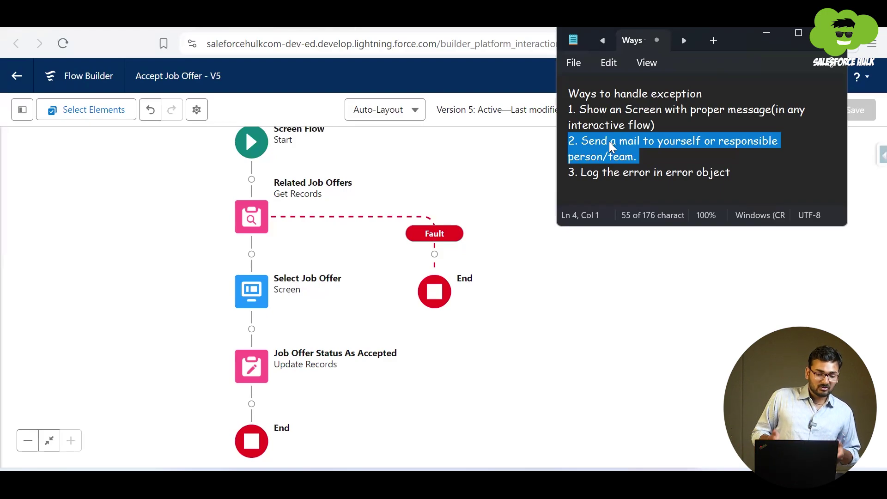
pyautogui.tripleClick(615, 171)
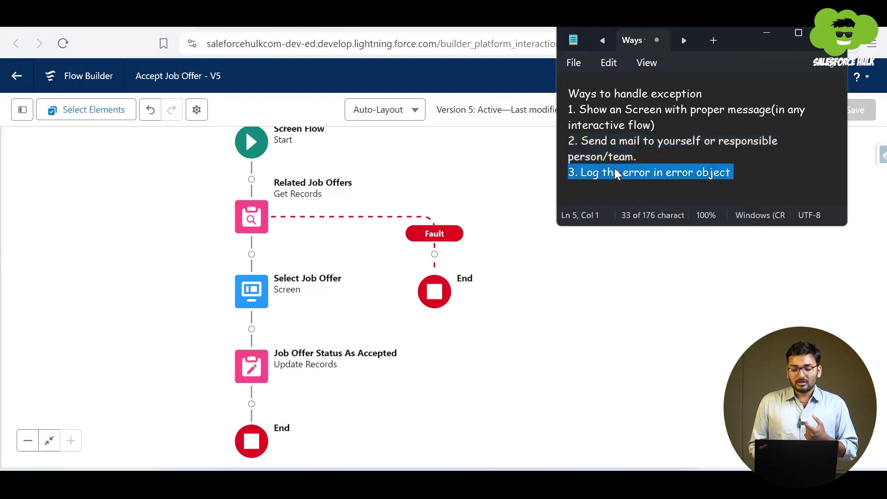
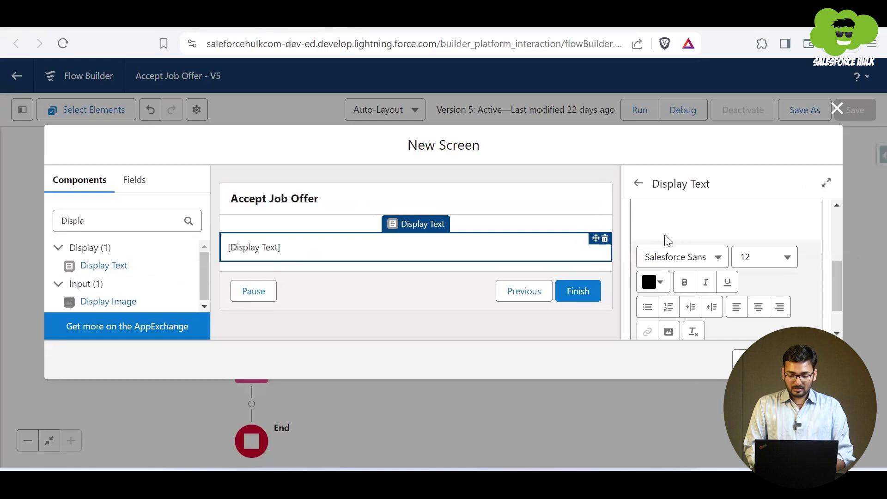
# Enter "Error is:" as the content of the Display Text component on the new screen
pyautogui.scroll(2, 659, 278)
pyautogui.click(657, 317)
pyautogui.scroll(-1, 693, 284)
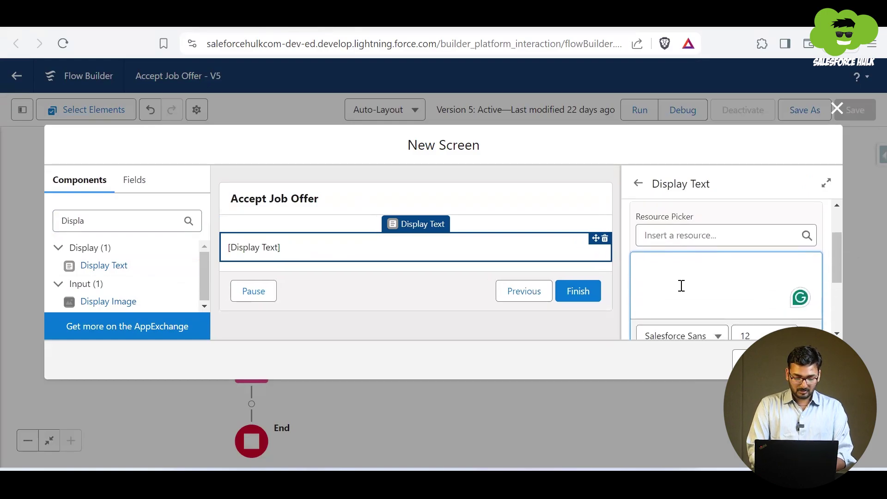
pyautogui.write('Error')
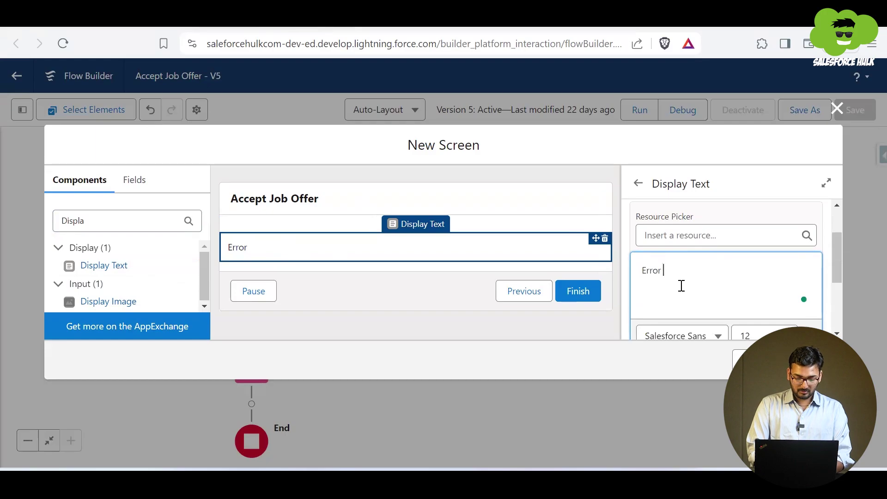
pyautogui.write(' is')
pyautogui.press('BackSpace')
pyautogui.write(':')
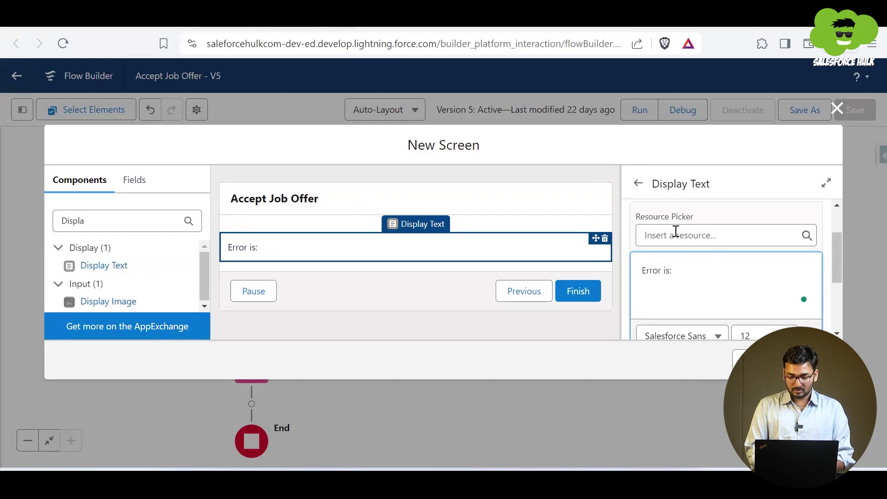
# Insert the $Flow.FaultMessage global variable after "Error is:" in the Display Text content
pyautogui.click(701, 238)
pyautogui.scroll(-3, 720, 386)
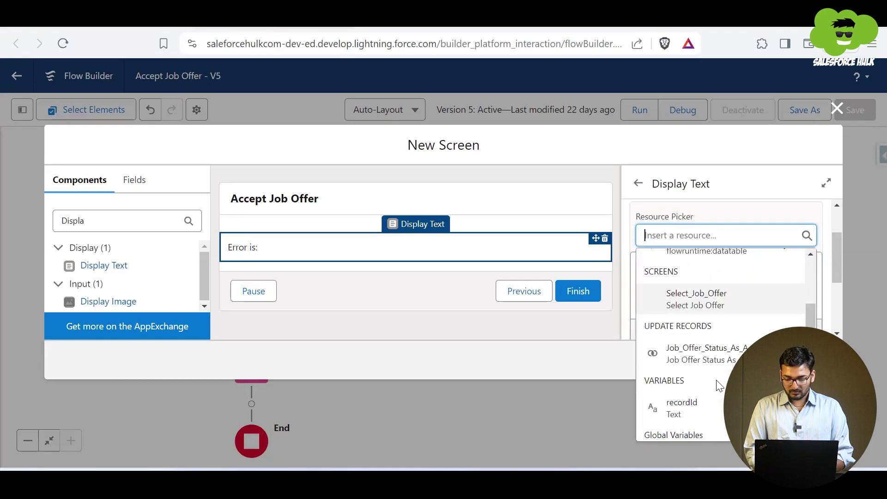
pyautogui.scroll(-5, 720, 386)
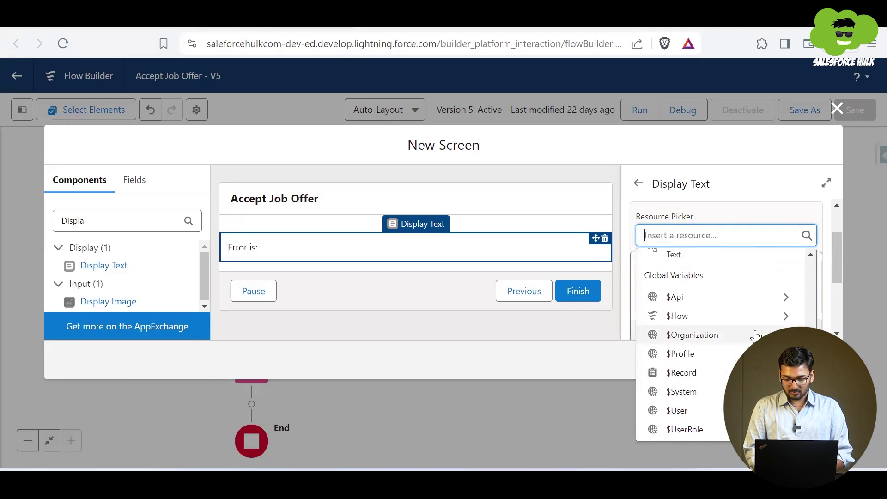
pyautogui.scroll(6, 686, 403)
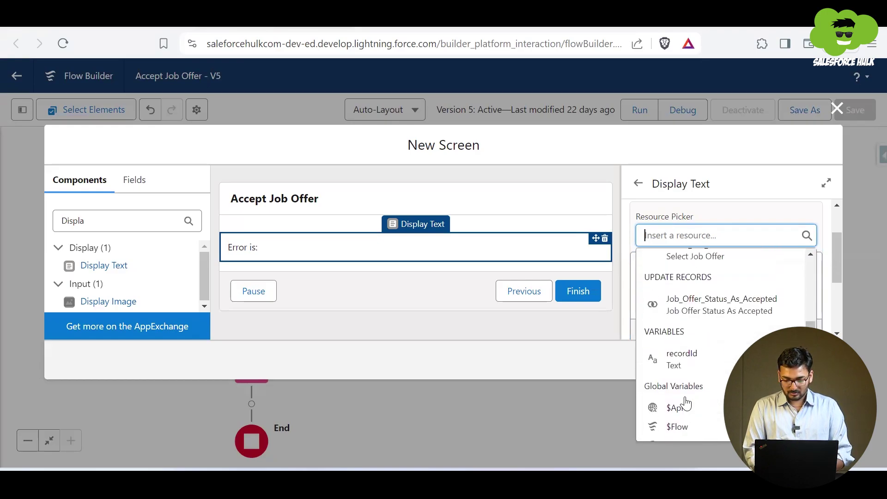
pyautogui.scroll(2, 686, 403)
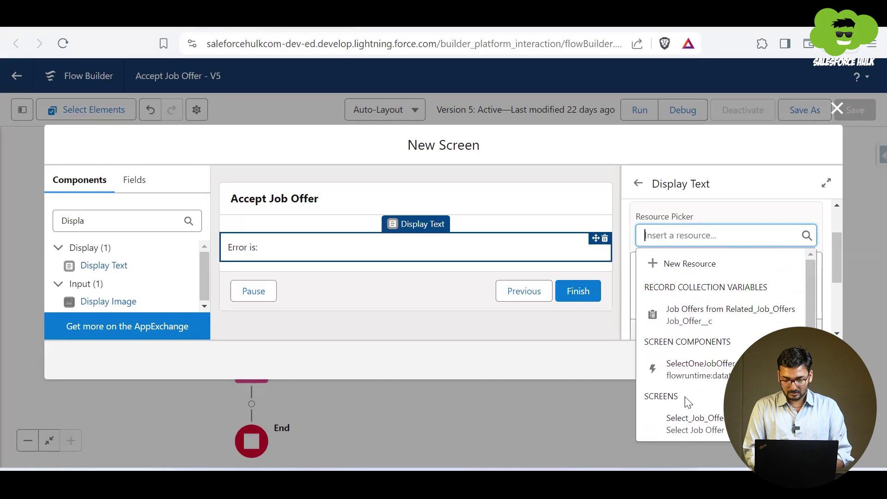
pyautogui.scroll(-1, 688, 403)
pyautogui.scroll(-5, 688, 402)
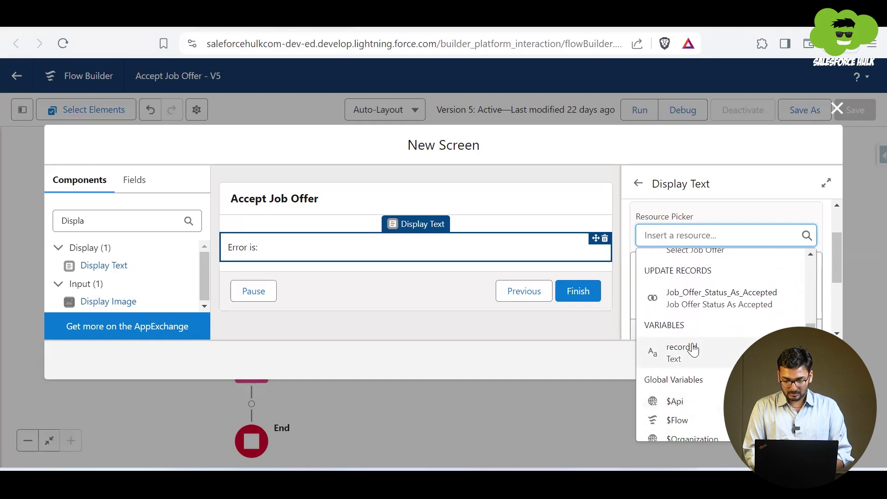
pyautogui.click(703, 319)
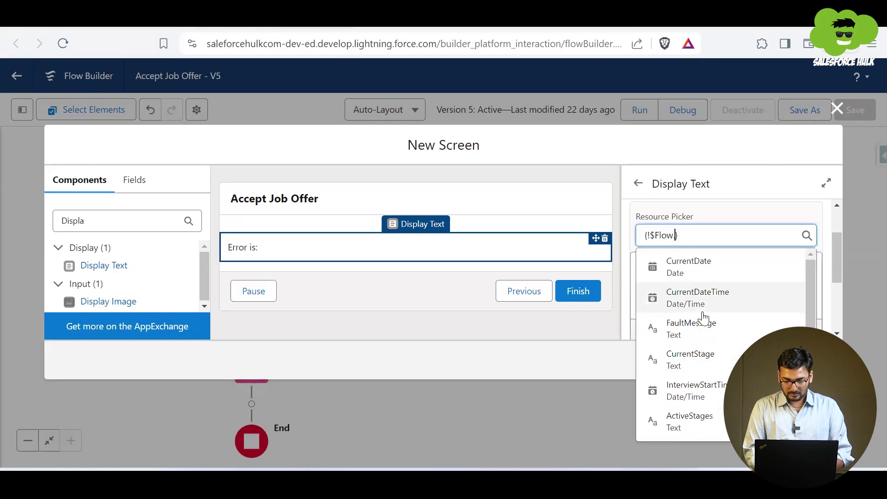
pyautogui.scroll(-1, 675, 332)
pyautogui.scroll(2, 676, 333)
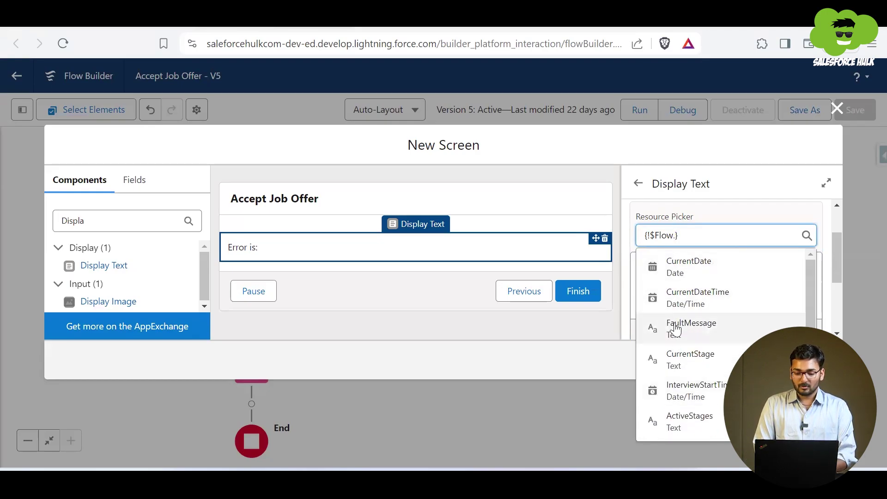
pyautogui.click(675, 329)
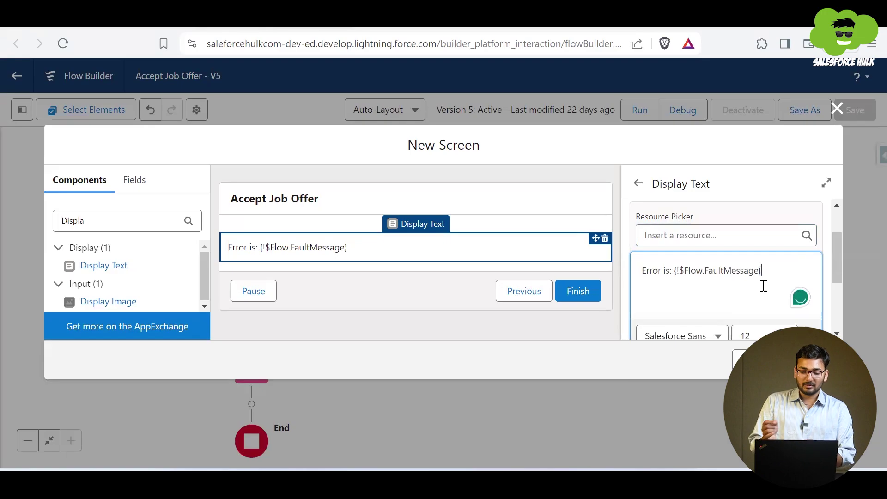
# Add a second line reading "Error at:" to the Display Text content
pyautogui.press('Return')
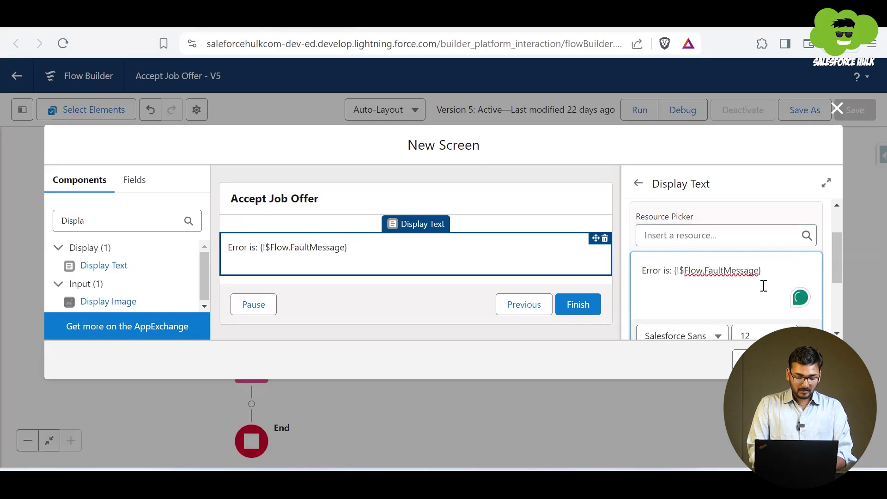
pyautogui.write('Er')
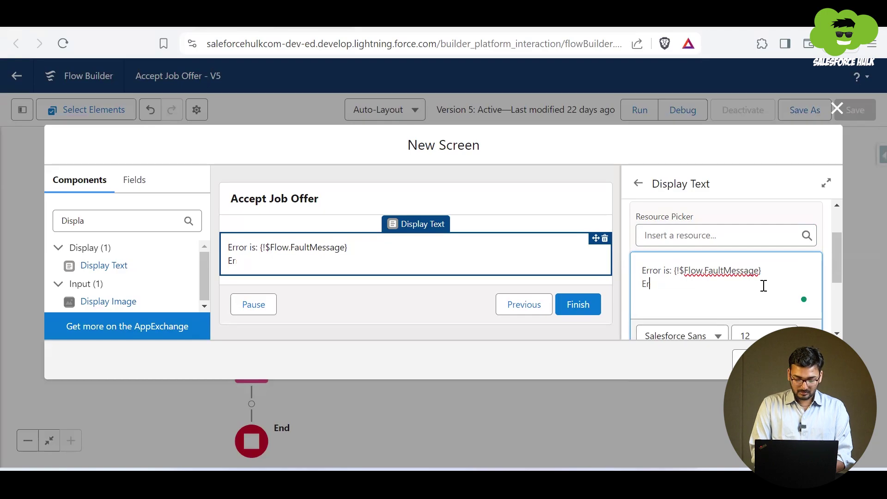
pyautogui.write('orreo')
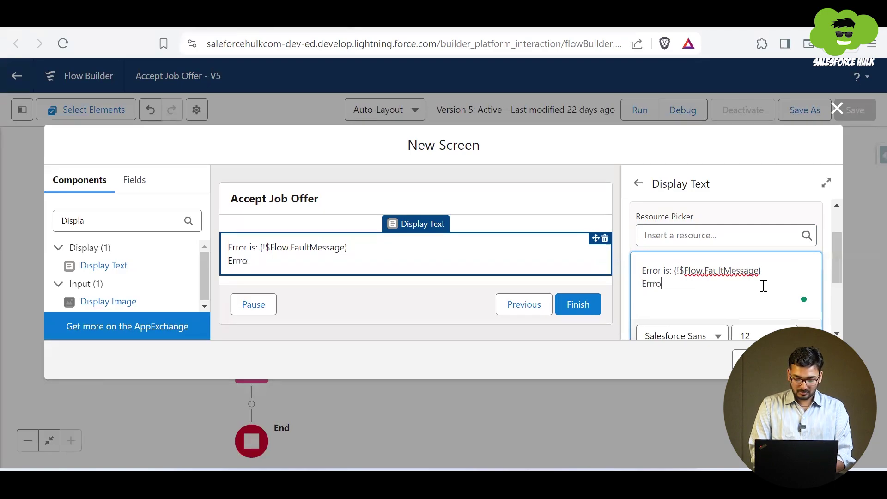
pyautogui.press('BackSpace')
pyautogui.press('BackSpace')
pyautogui.press('BackSpace')
pyautogui.write('ror ')
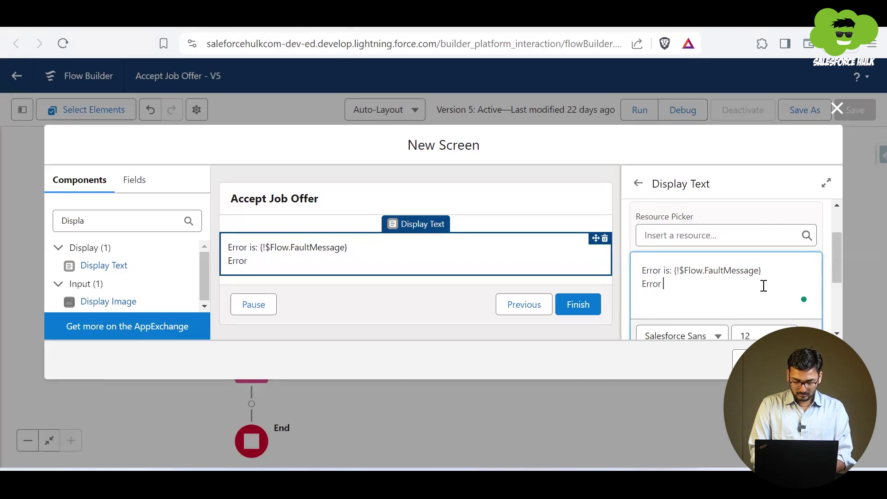
pyautogui.write('is')
pyautogui.doubleClick(667, 284)
pyautogui.write('at:')
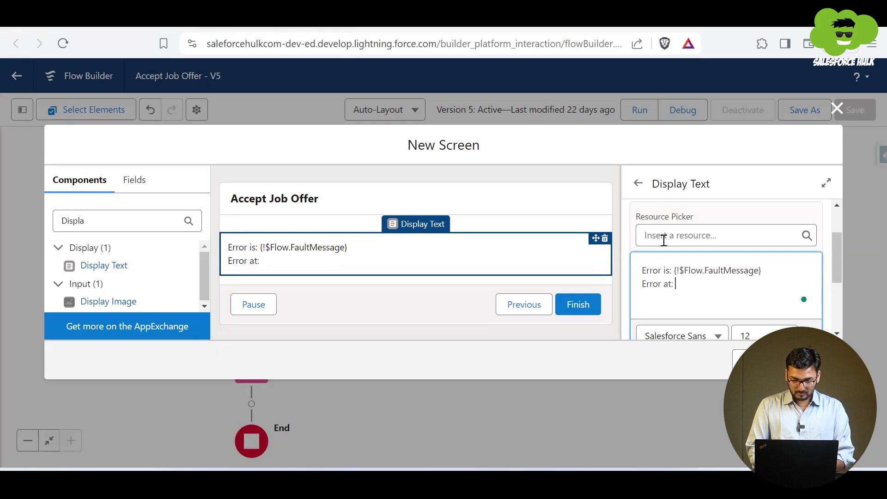
# Insert the $Flow.CurrentDateTime global variable after "Error at:"
pyautogui.click(664, 240)
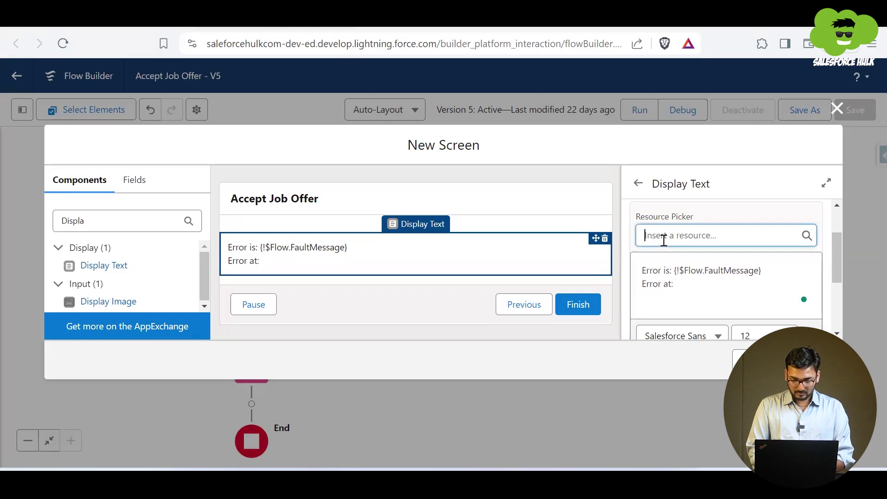
pyautogui.scroll(-8, 677, 335)
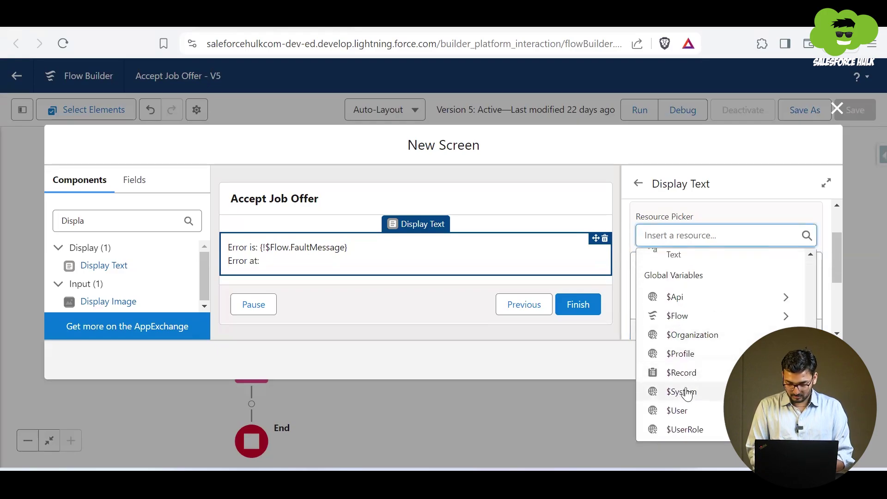
pyautogui.click(681, 317)
pyautogui.scroll(-2, 673, 364)
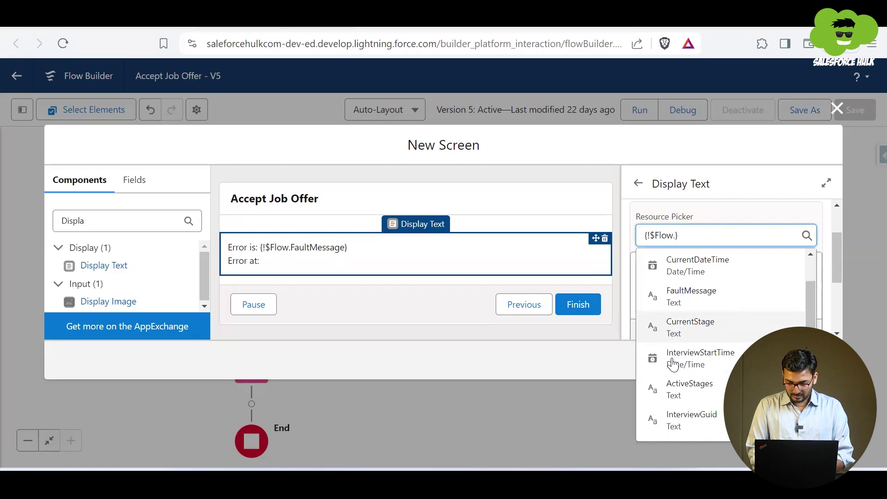
pyautogui.scroll(2, 673, 362)
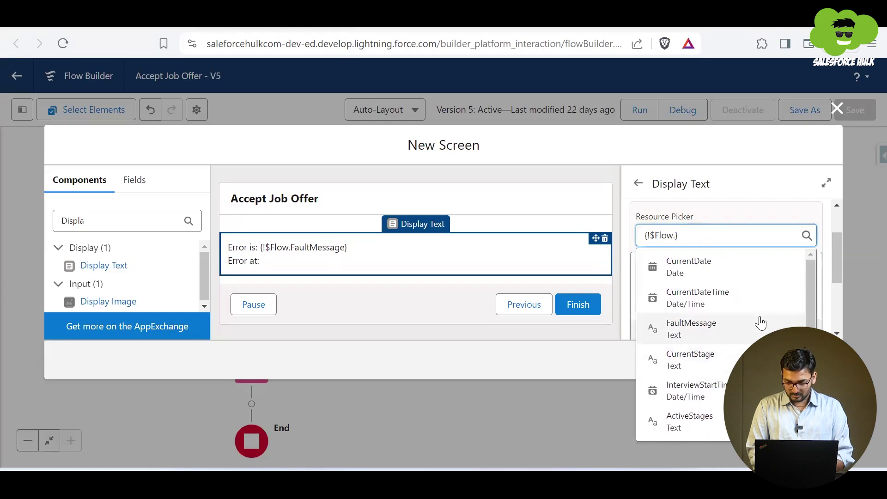
pyautogui.click(718, 300)
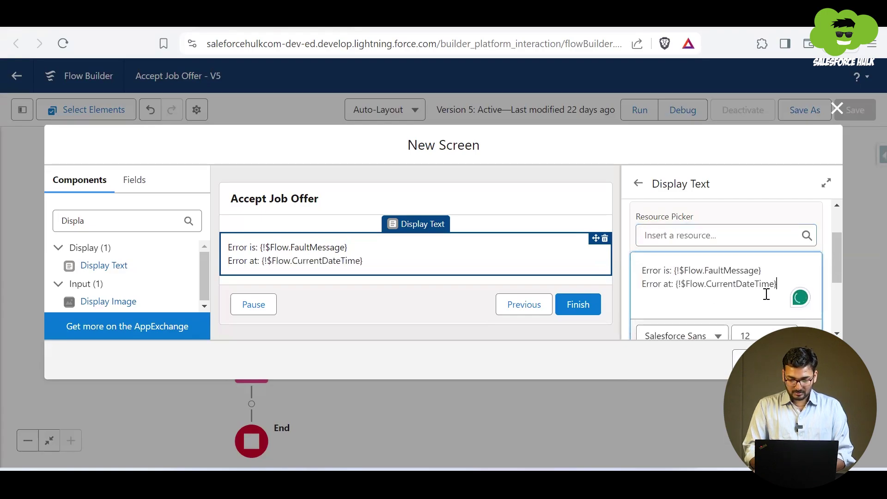
# Add a third line reading "Error in:" to the Display Text content
pyautogui.press('Return')
pyautogui.write('Eror')
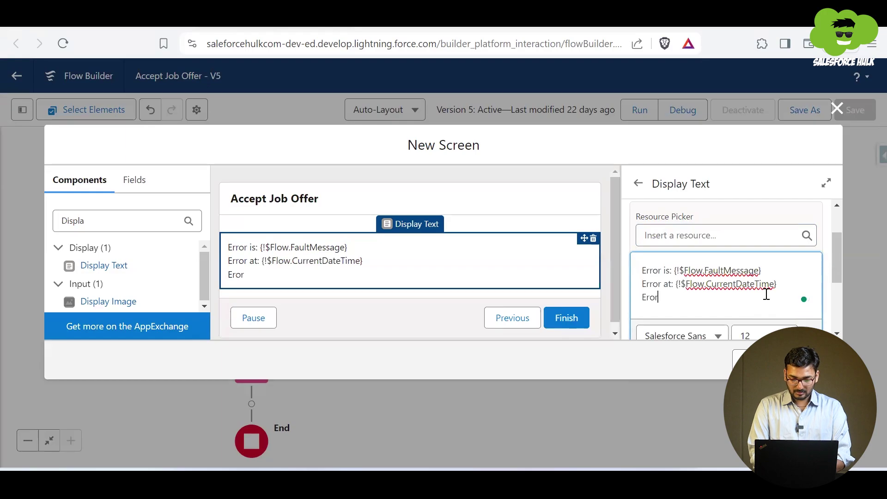
pyautogui.write('or in')
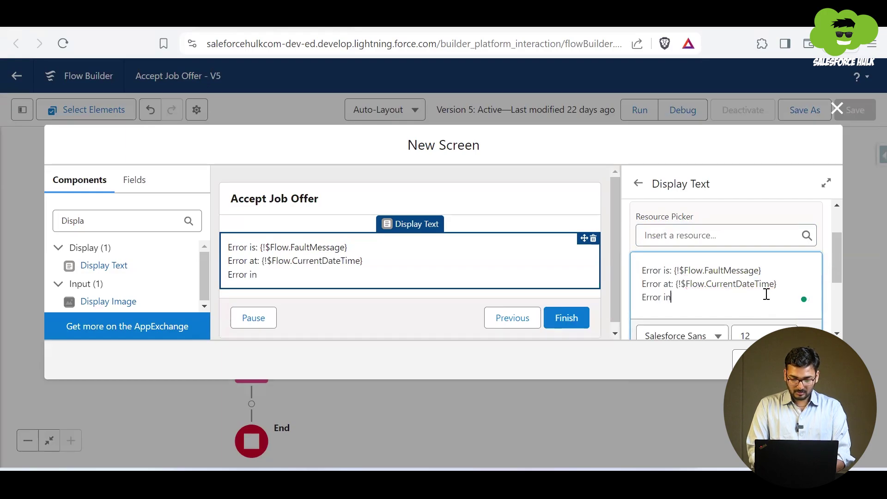
pyautogui.write('L')
pyautogui.press('BackSpace')
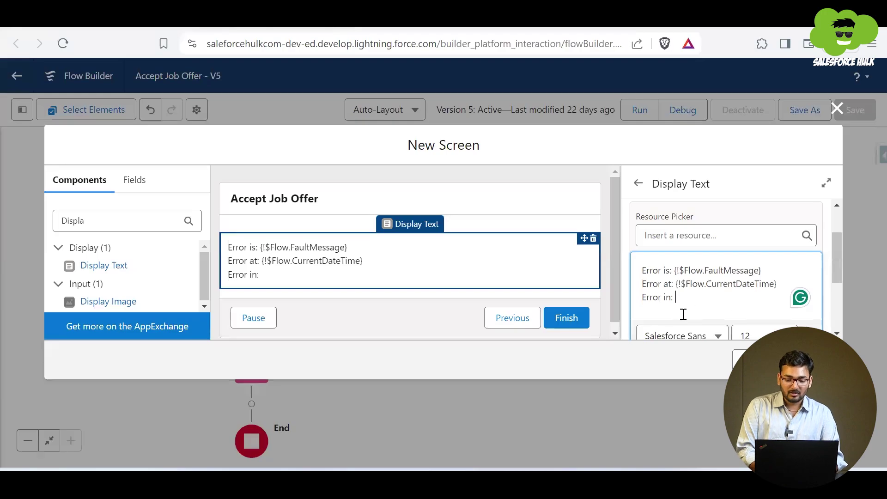
# Complete the "Error in:" line with "Accept Job Offer flow" and start a new line below it
pyautogui.scroll(-2, 697, 313)
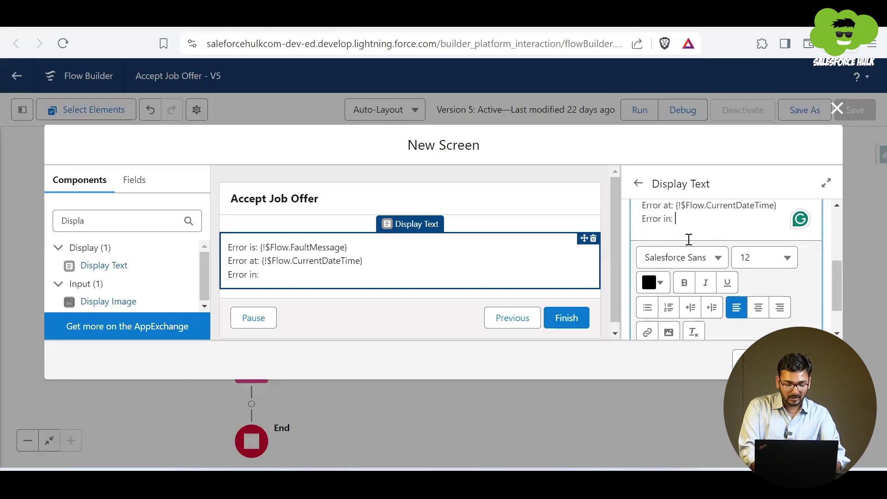
pyautogui.write('cce')
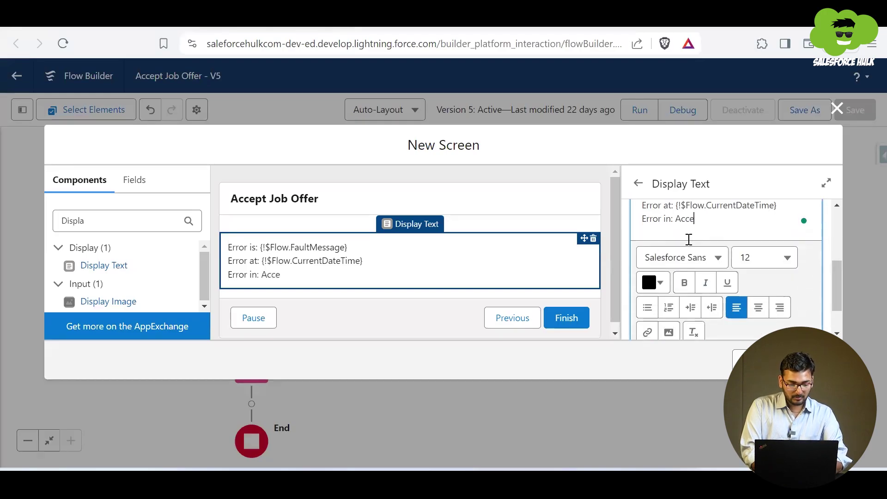
pyautogui.write('pt Jo')
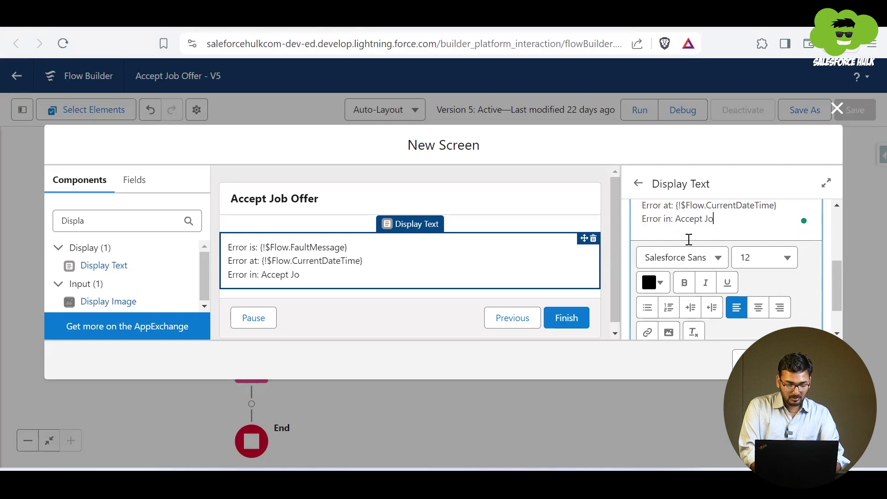
pyautogui.write('b Off')
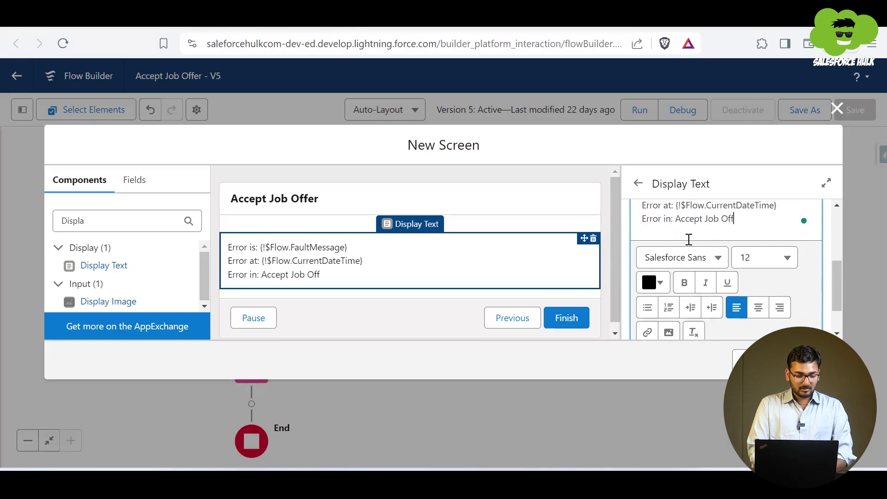
pyautogui.write('er')
pyautogui.hotkey('ctrl', 'shift', 'Left')
pyautogui.hotkey('ctrl', 'shift', 'Left')
pyautogui.hotkey('ctrl', 'shift', 'Left')
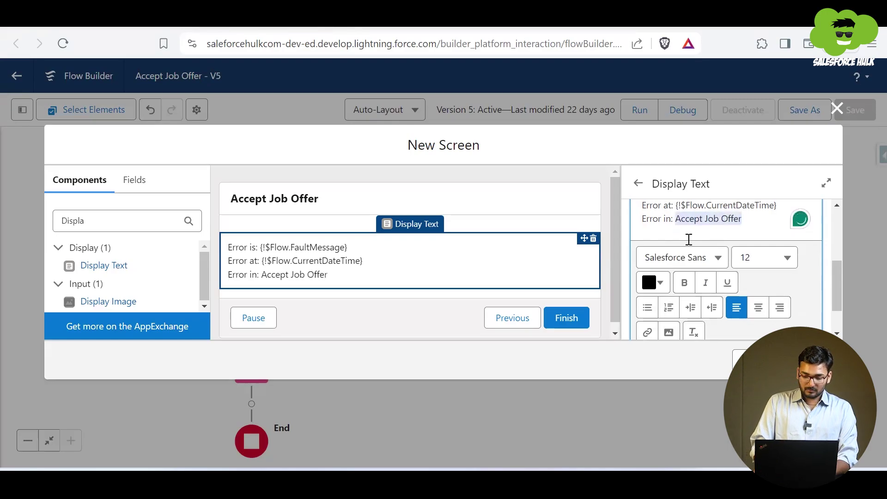
pyautogui.press('Right')
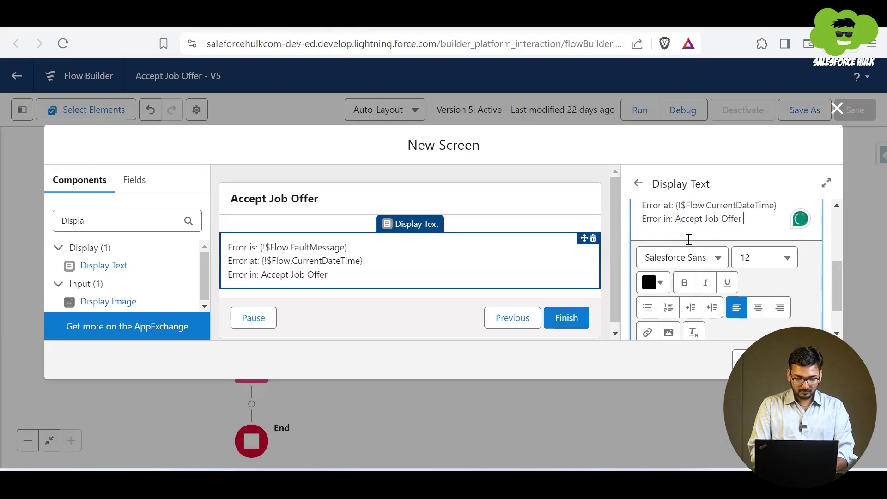
pyautogui.write('flow')
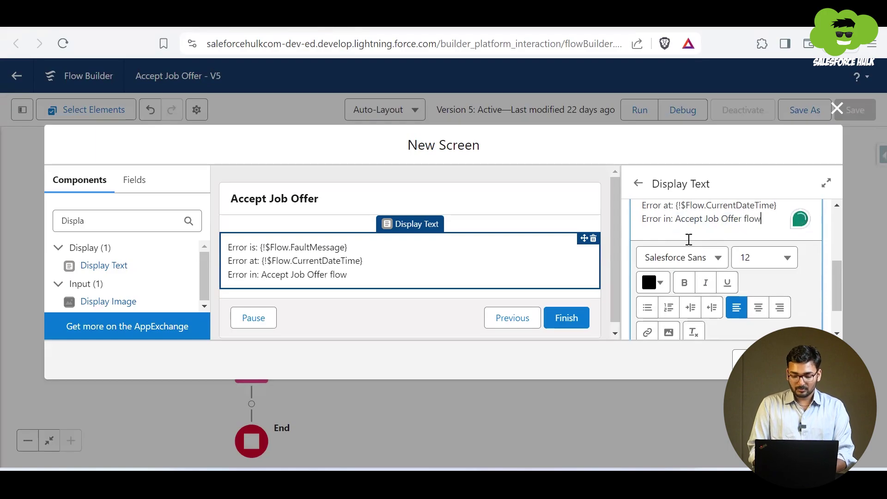
pyautogui.press('Return')
# Look through the $Flow global variable's resources and insert a {!$Flow} reference on the last line
pyautogui.scroll(3, 659, 270)
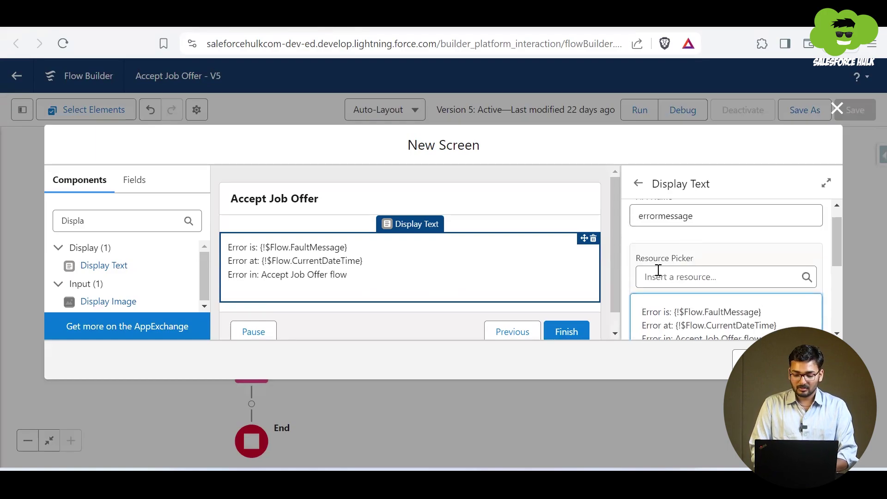
pyautogui.click(657, 275)
pyautogui.scroll(-5, 704, 220)
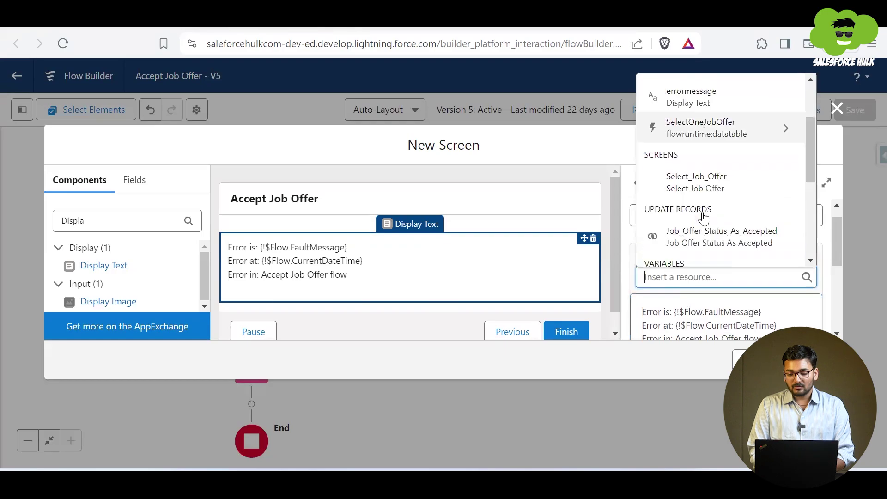
pyautogui.click(705, 167)
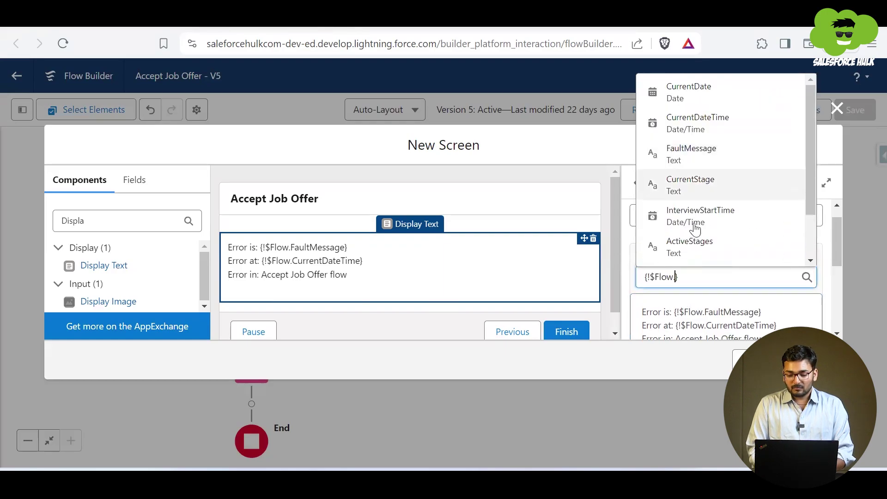
pyautogui.scroll(-1, 688, 236)
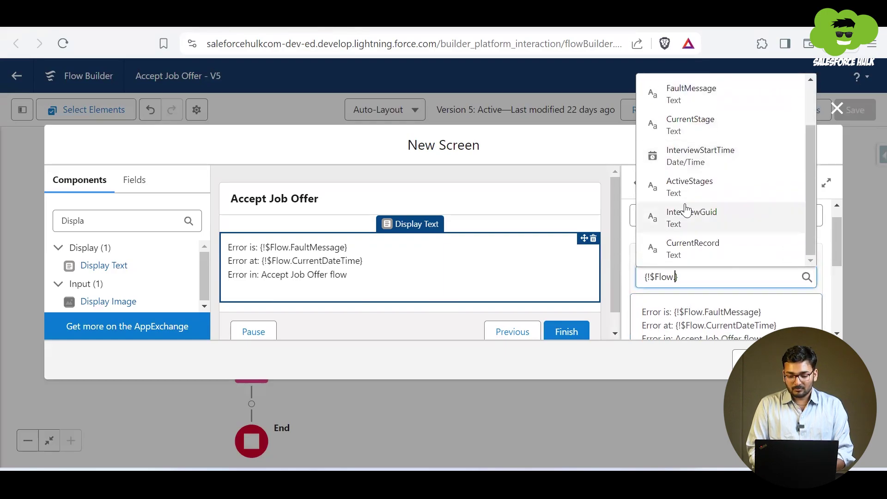
pyautogui.scroll(1, 686, 210)
pyautogui.scroll(-1, 680, 226)
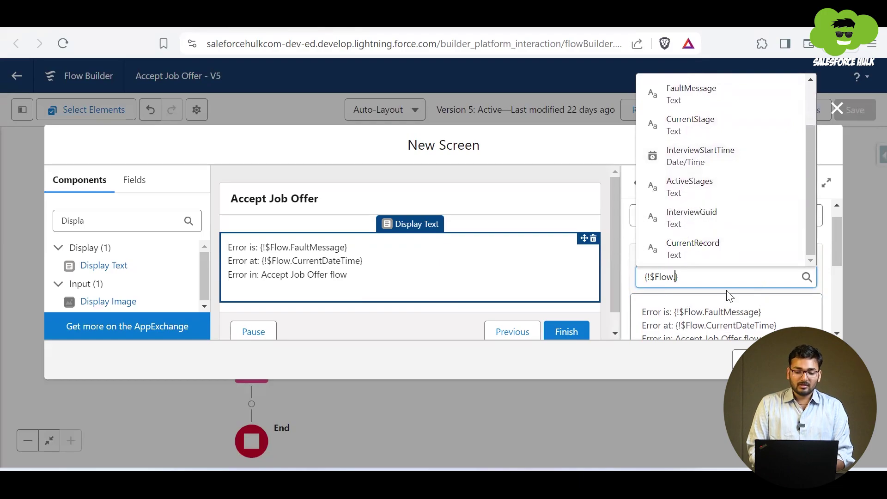
pyautogui.press('Return')
pyautogui.scroll(-3, 714, 317)
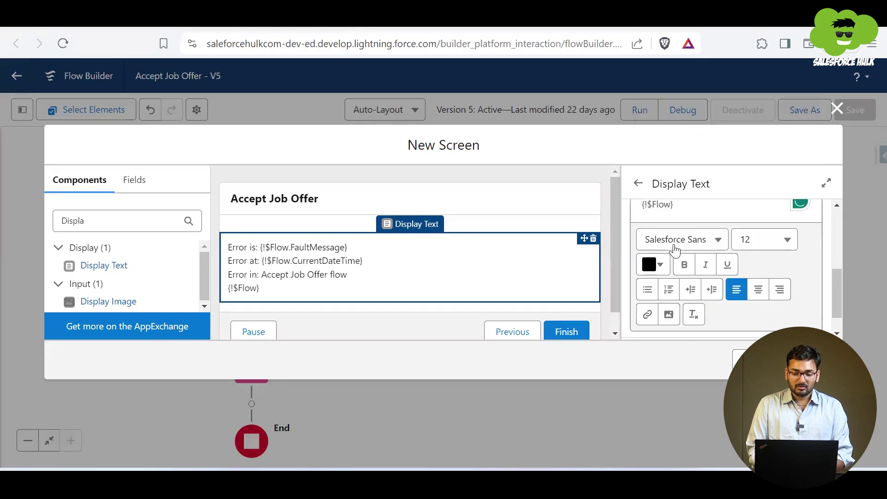
# Delete the {!$Flow} reference from the last line of the Display Text content
pyautogui.press('BackSpace')
pyautogui.press('BackSpace')
pyautogui.press('BackSpace')
pyautogui.press('BackSpace')
pyautogui.press('BackSpace')
pyautogui.press('BackSpace')
pyautogui.press('BackSpace')
pyautogui.press('BackSpace')
pyautogui.scroll(-1, 698, 259)
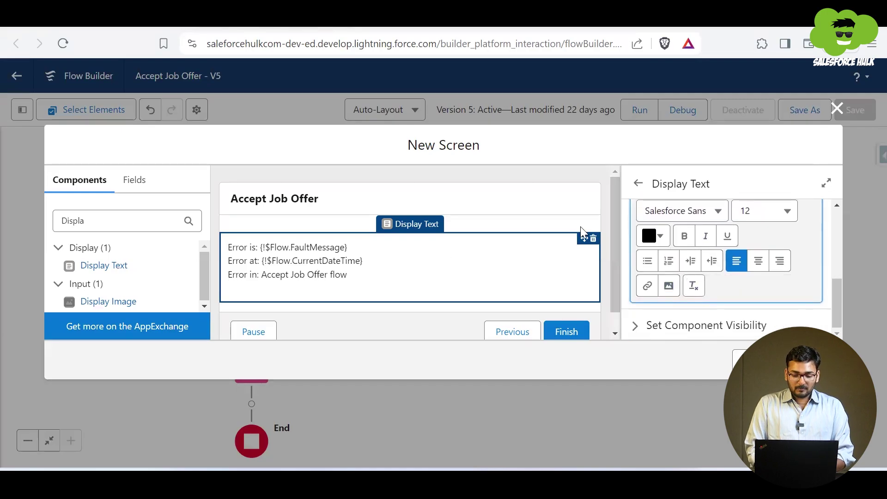
# Add the line "Contact System Admin if any confusion." below a blank line at the end of the Display Text content
pyautogui.scroll(3, 735, 222)
pyautogui.click(682, 307)
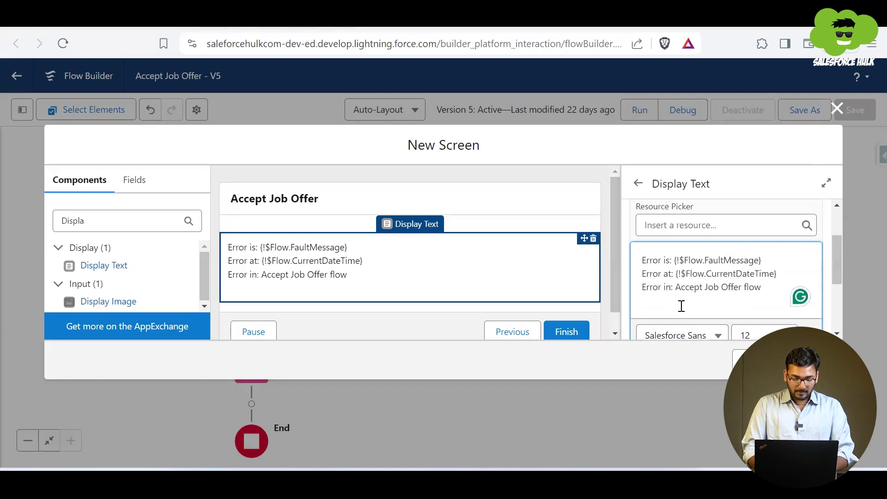
pyautogui.press('Return')
pyautogui.write('Contact')
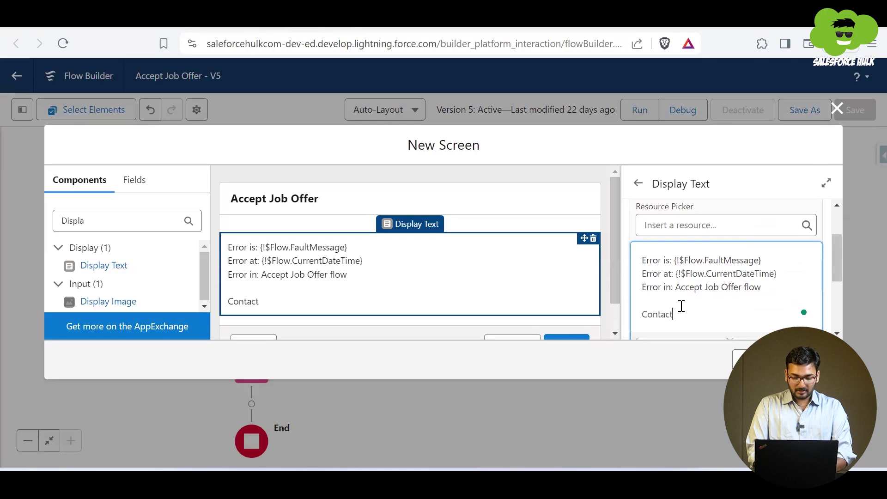
pyautogui.write(': ')
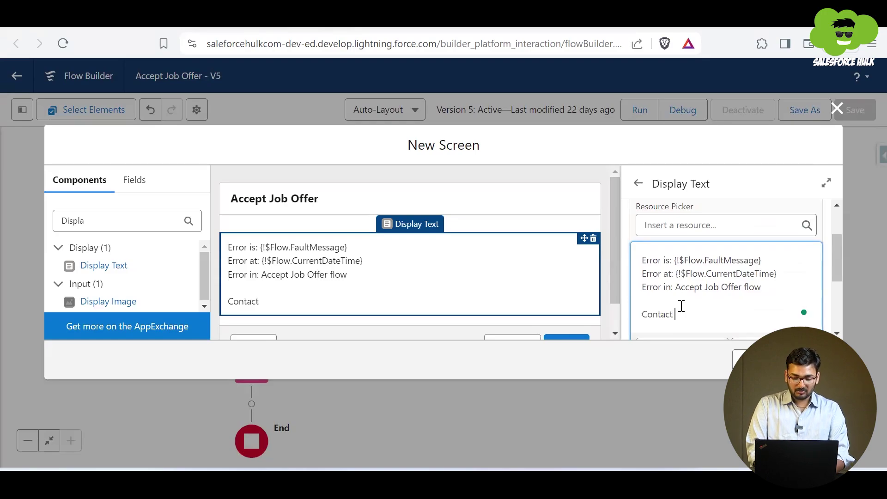
pyautogui.write('Syst')
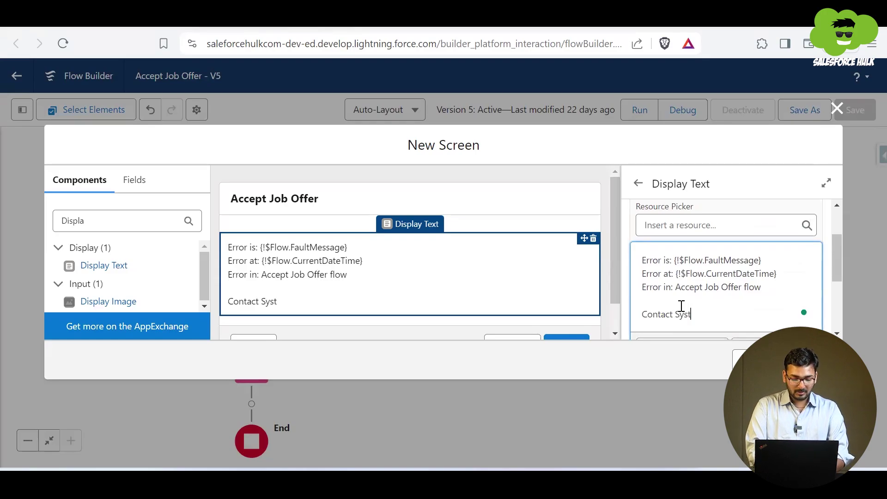
pyautogui.write('em ')
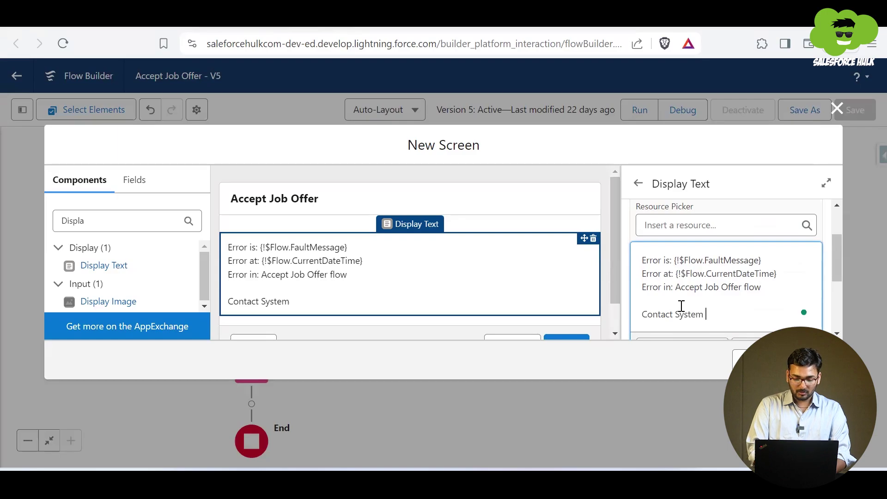
pyautogui.write('Adm')
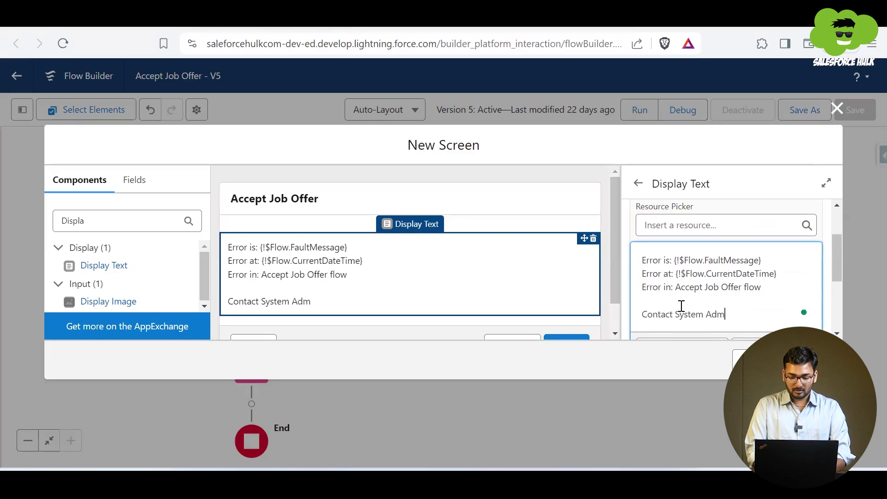
pyautogui.write('in for')
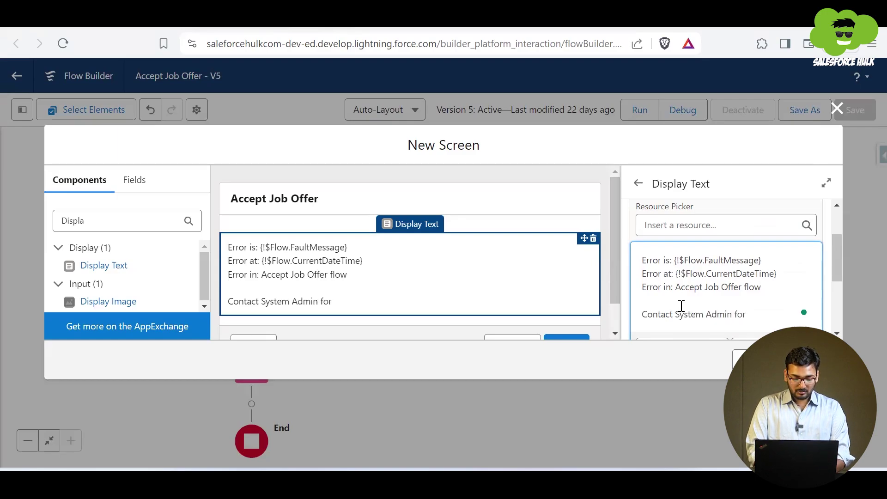
pyautogui.press('BackSpace')
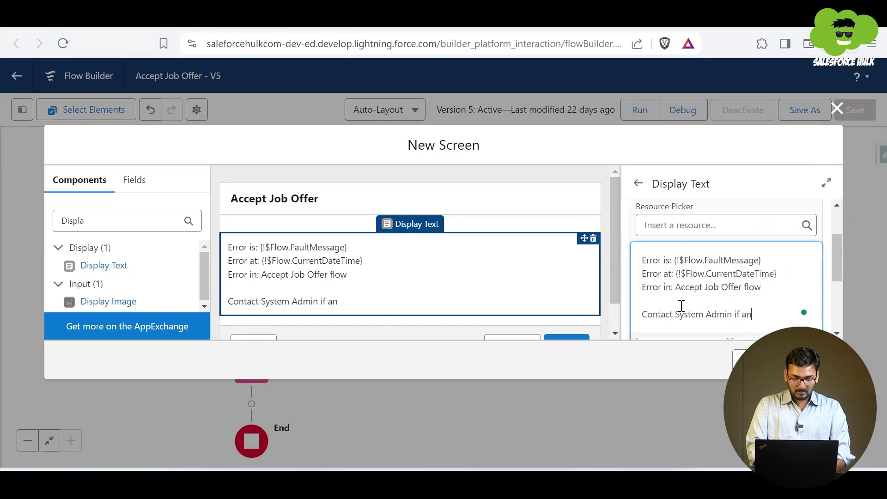
pyautogui.write('confusion.')
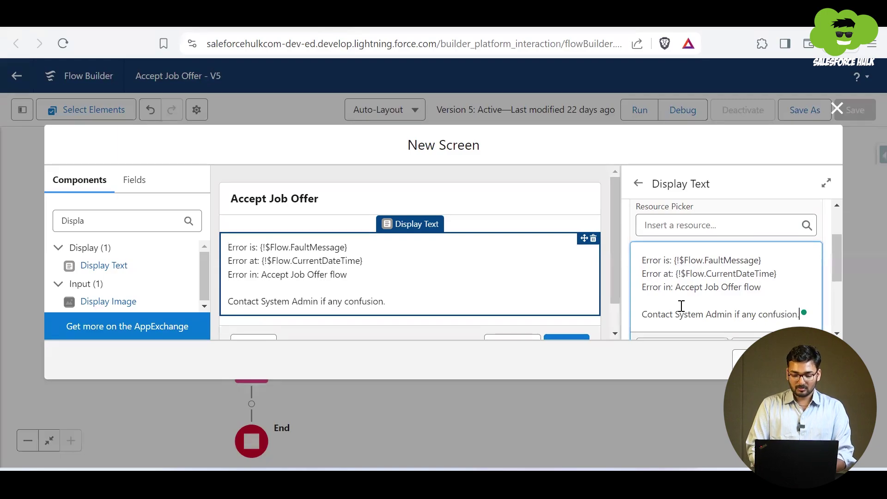
# Label the error screen "Screen for Get Record Handling", fill in its API name and finish the screen
pyautogui.scroll(-3, 827, 306)
pyautogui.click(751, 361)
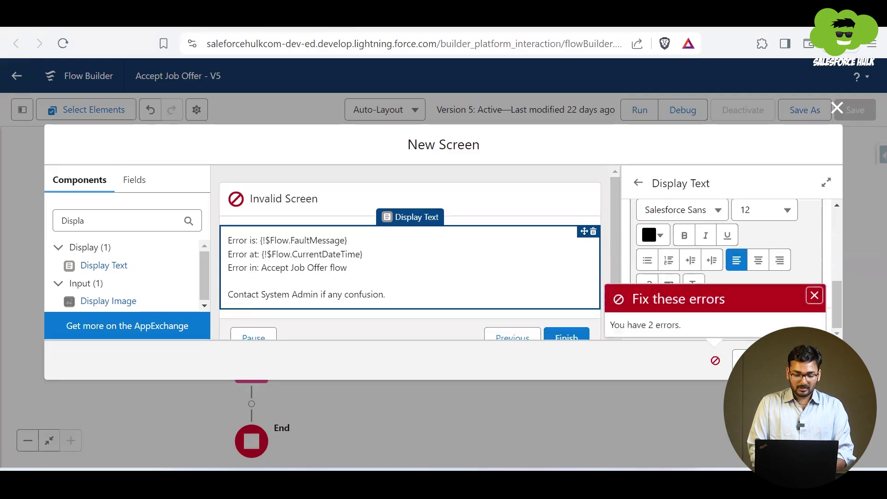
pyautogui.click(323, 209)
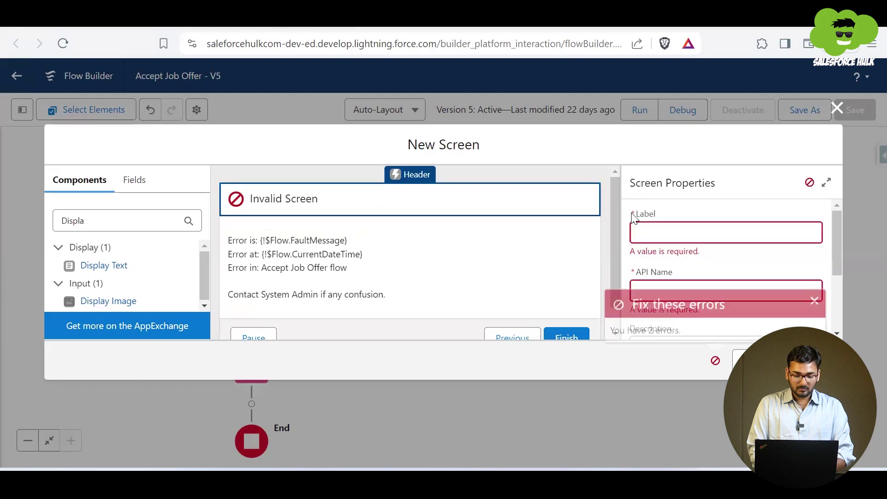
pyautogui.click(661, 237)
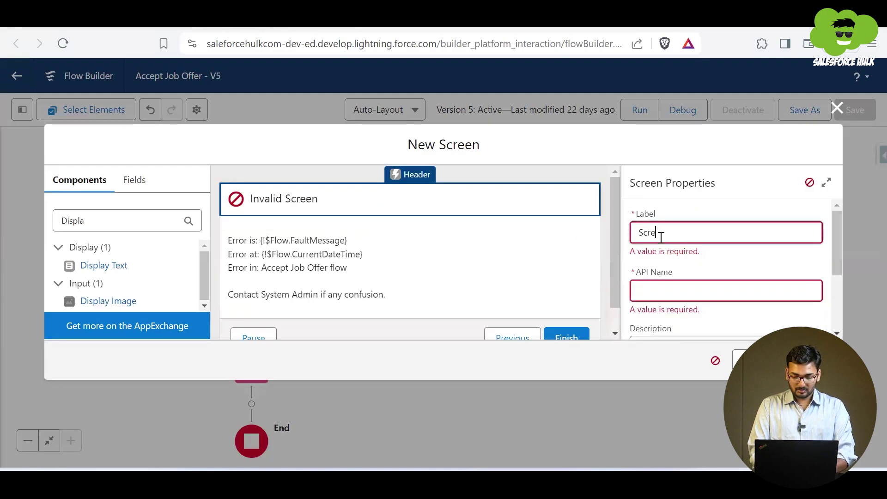
pyautogui.write('Screen for ')
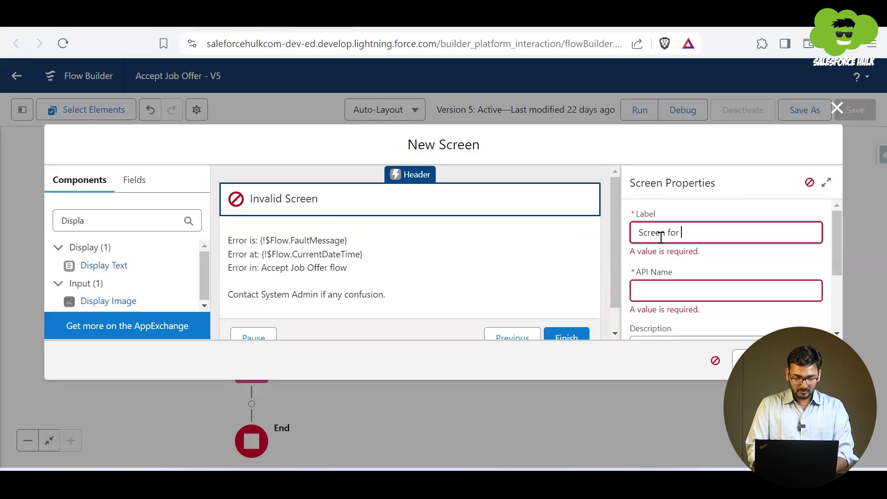
pyautogui.write('Get Recor')
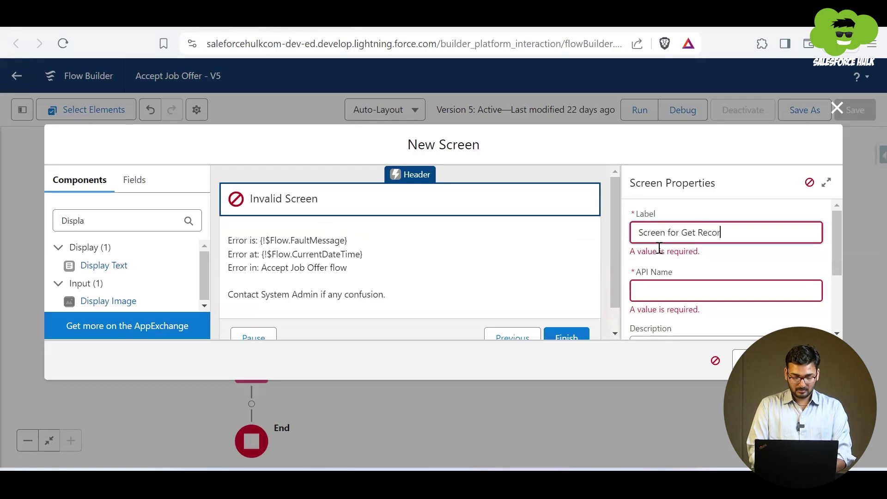
pyautogui.write('d Handling')
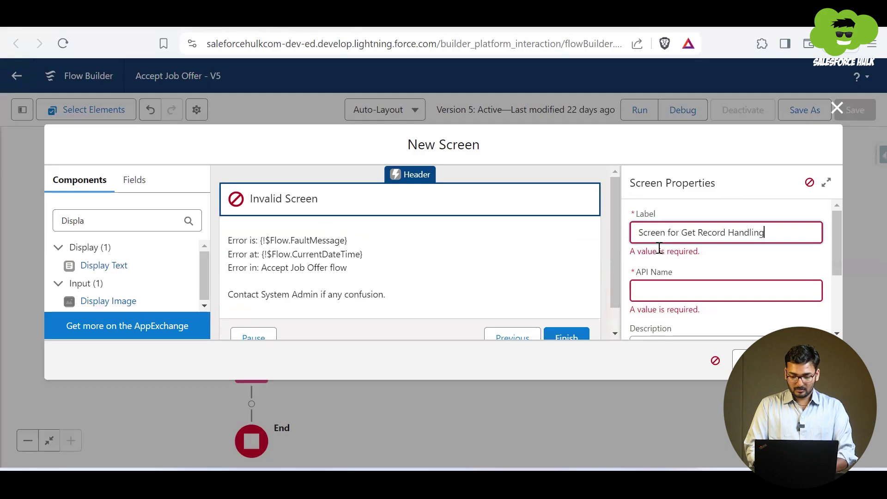
pyautogui.click(682, 309)
pyautogui.scroll(-3, 683, 309)
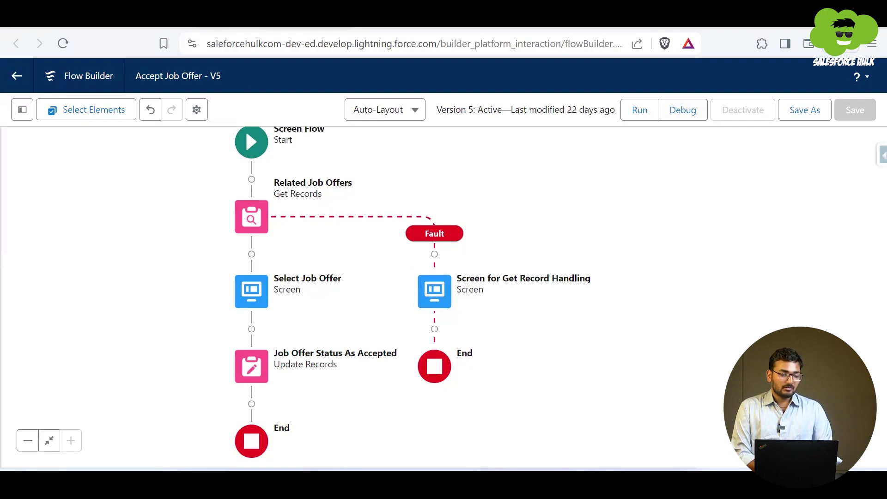
# Switch to the Hiring Management app and open the first applicant's record in the recently viewed Applicants list
pyautogui.hotkey('ctrl', 'Tab')
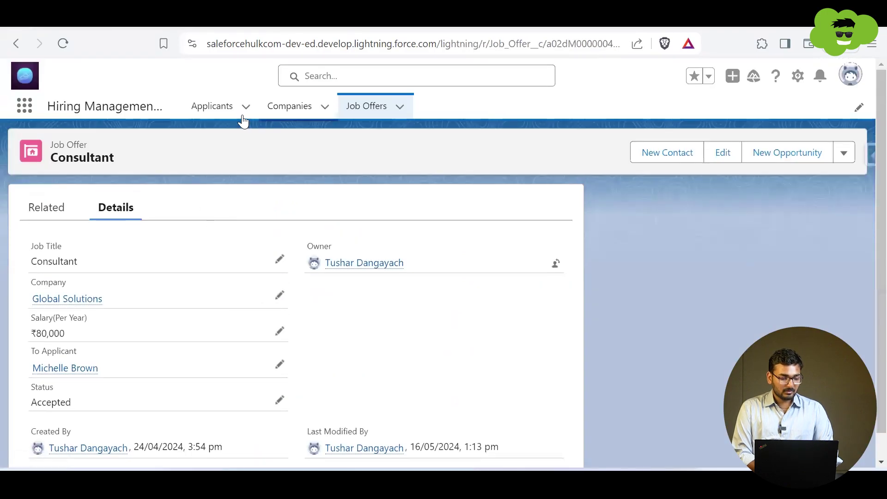
pyautogui.click(217, 107)
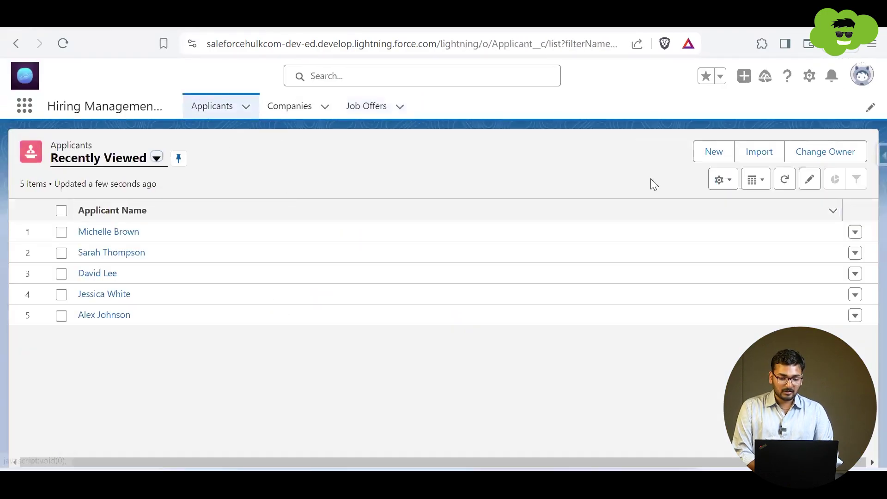
pyautogui.click(708, 147)
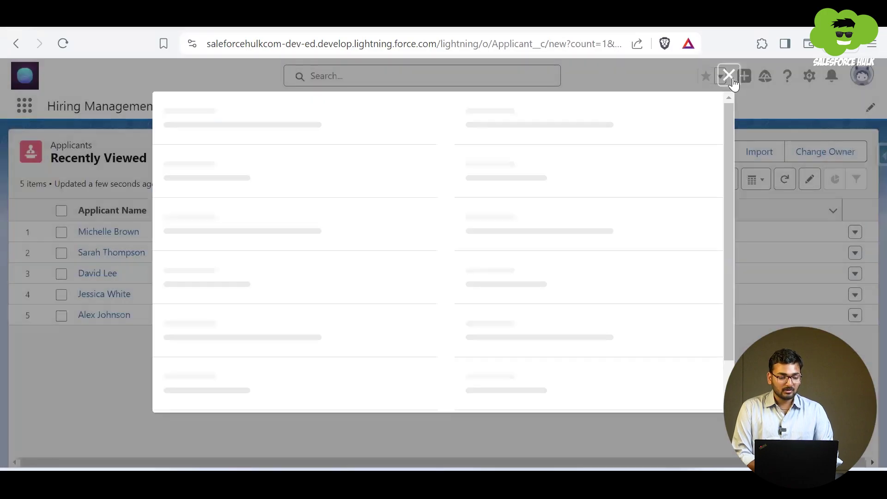
pyautogui.click(729, 76)
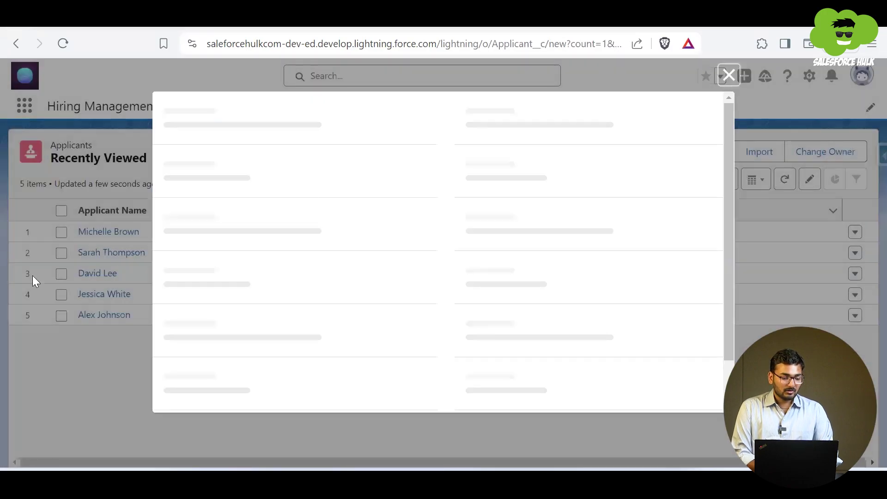
pyautogui.click(95, 234)
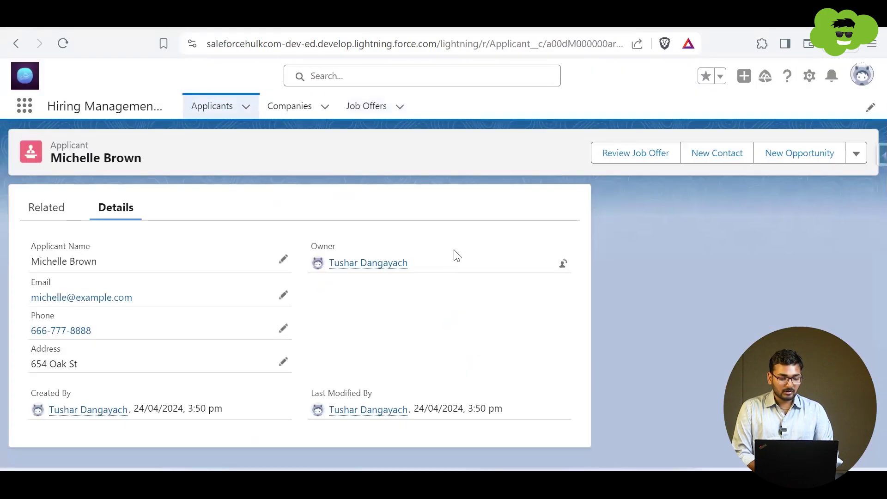
# Clone the applicant record with a different first name in Applicant Name and save the copy
pyautogui.click(856, 154)
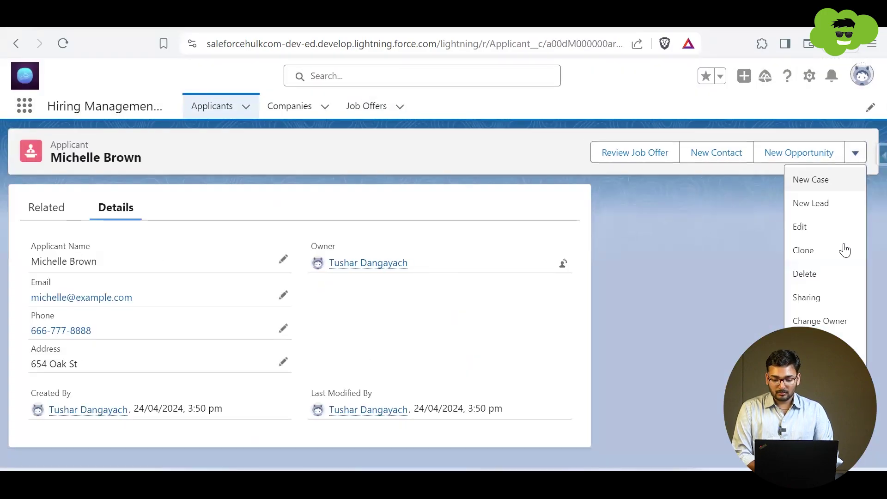
pyautogui.click(813, 258)
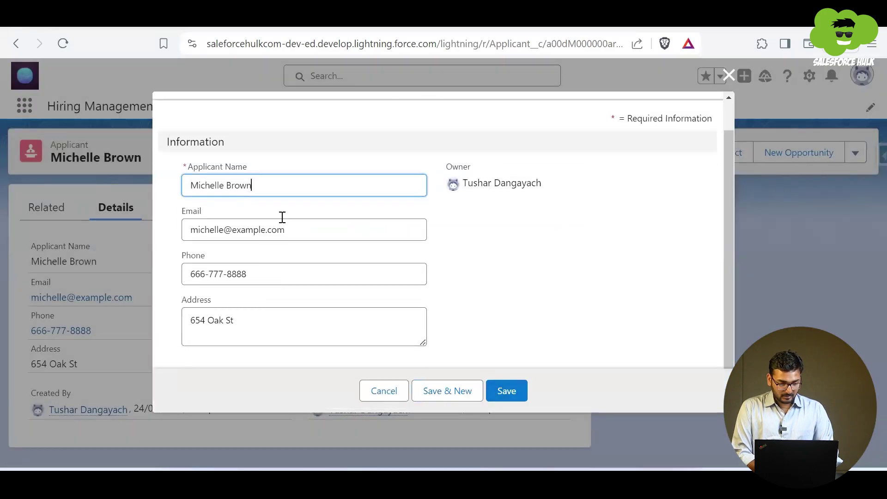
pyautogui.doubleClick(202, 193)
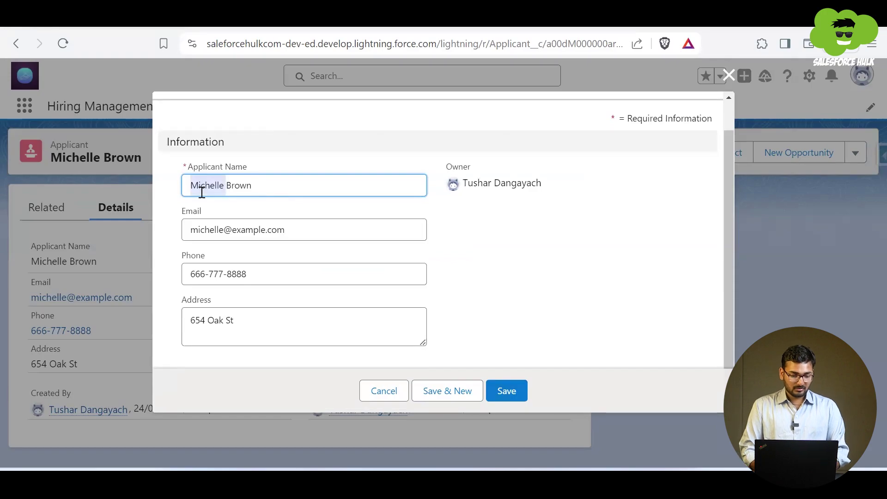
pyautogui.write('Rod')
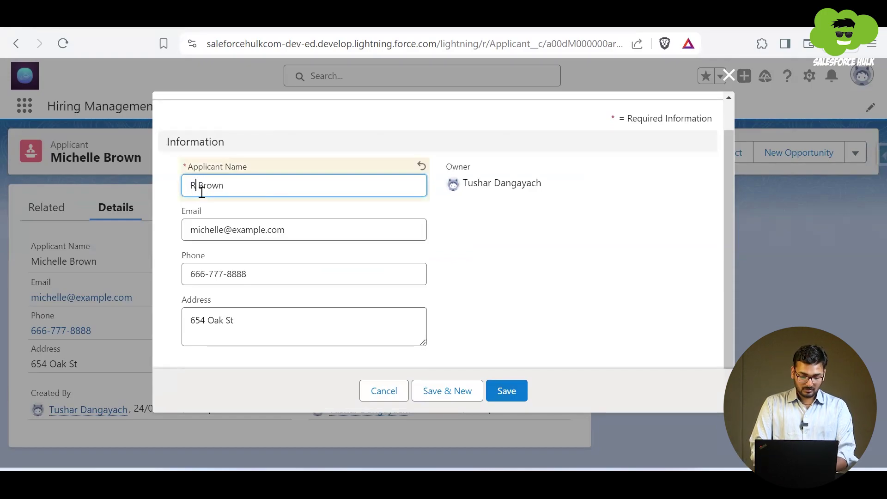
pyautogui.write('k')
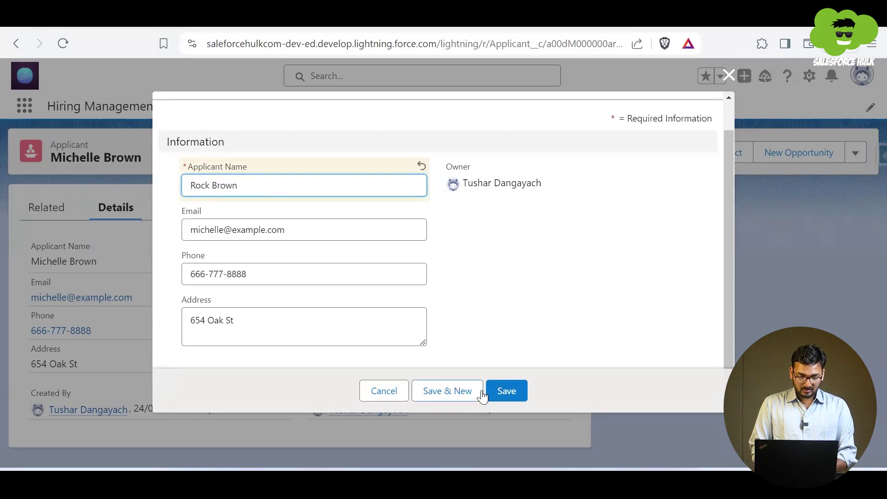
pyautogui.click(507, 390)
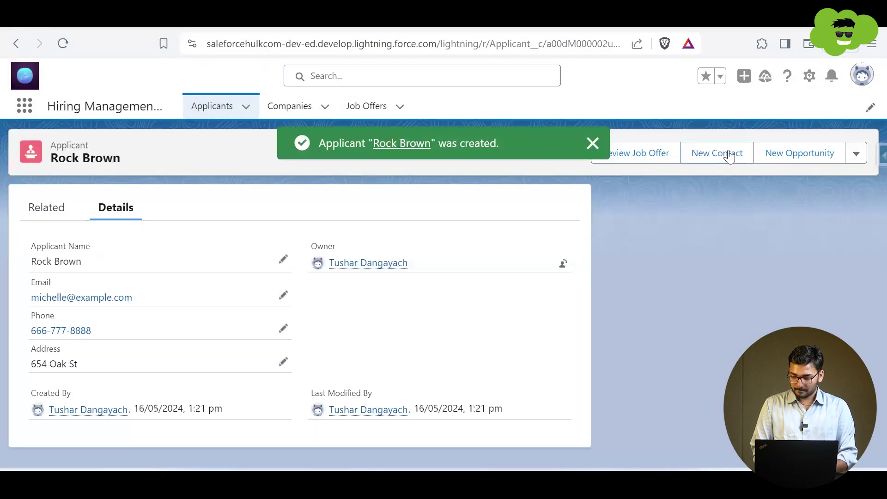
# Run Review Job Offer on the cloned applicant, check the job offer list and close the dialog
pyautogui.click(666, 154)
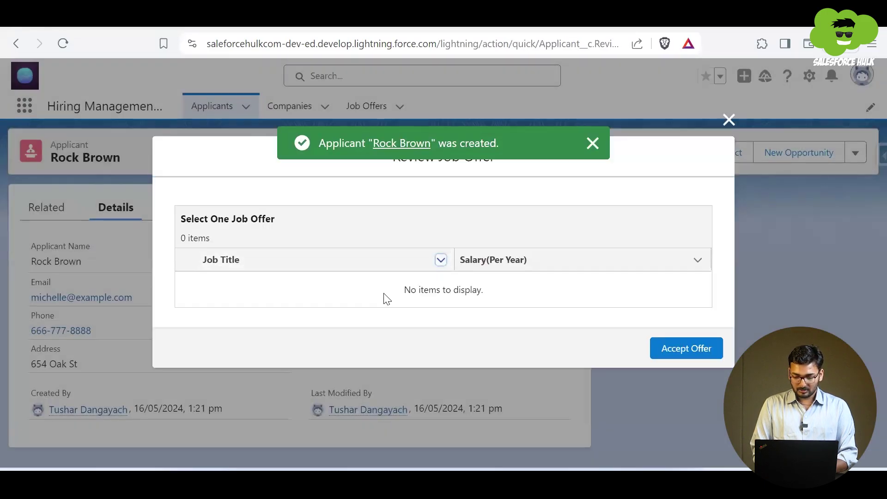
pyautogui.moveTo(386, 298); pyautogui.dragTo(540, 296)
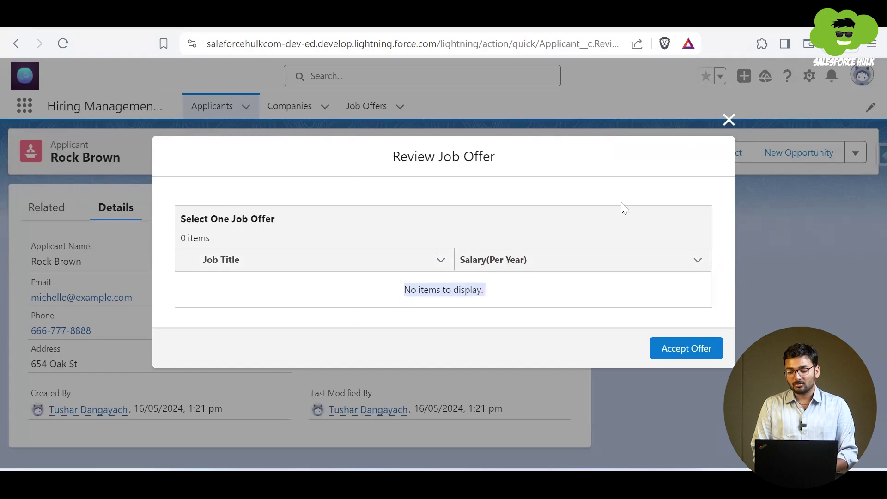
pyautogui.click(729, 121)
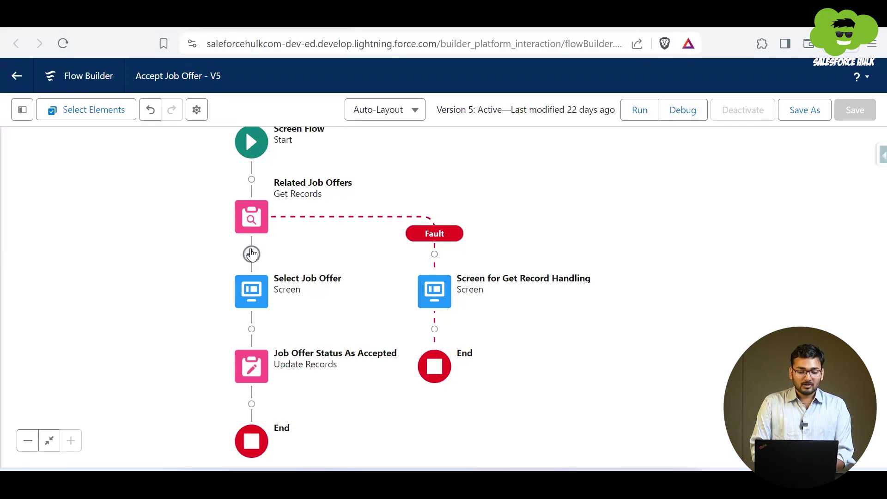
pyautogui.moveTo(272, 249); pyautogui.dragTo(359, 225)
pyautogui.click(359, 225)
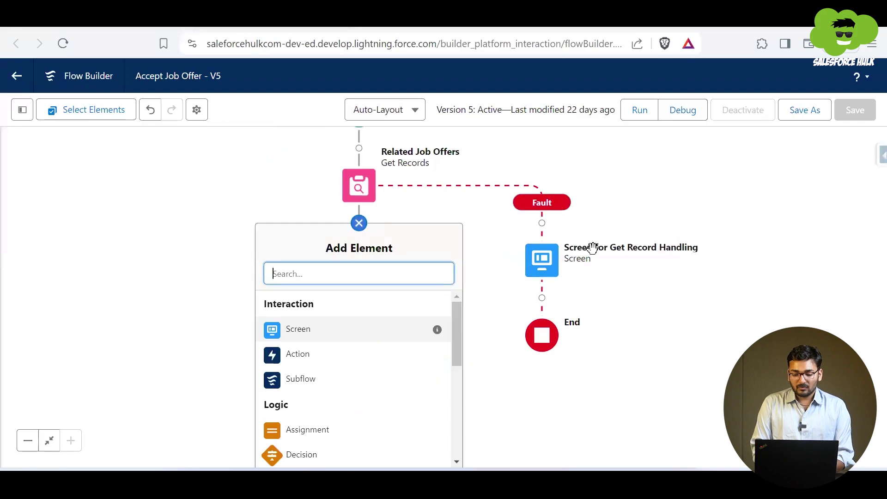
pyautogui.click(225, 211)
# Add a fault path to the Job Offer Status As Accepted update element and reopen that element's options
pyautogui.scroll(-5, 233, 138)
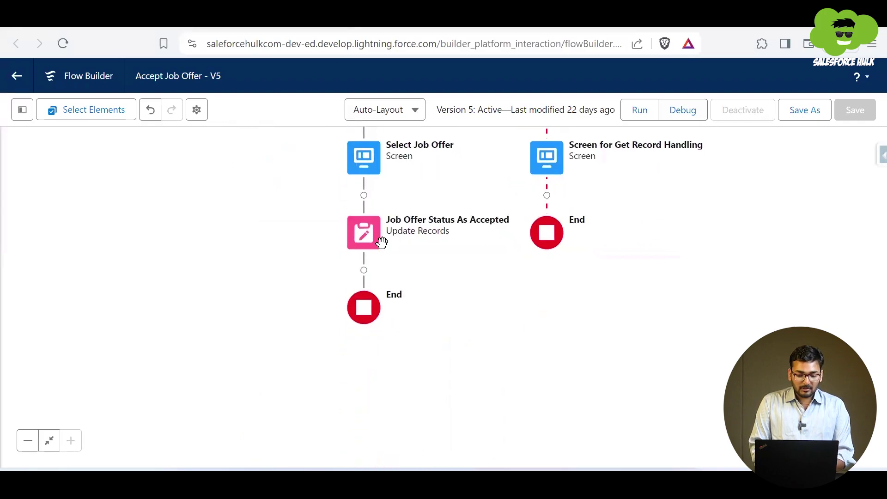
pyautogui.click(350, 242)
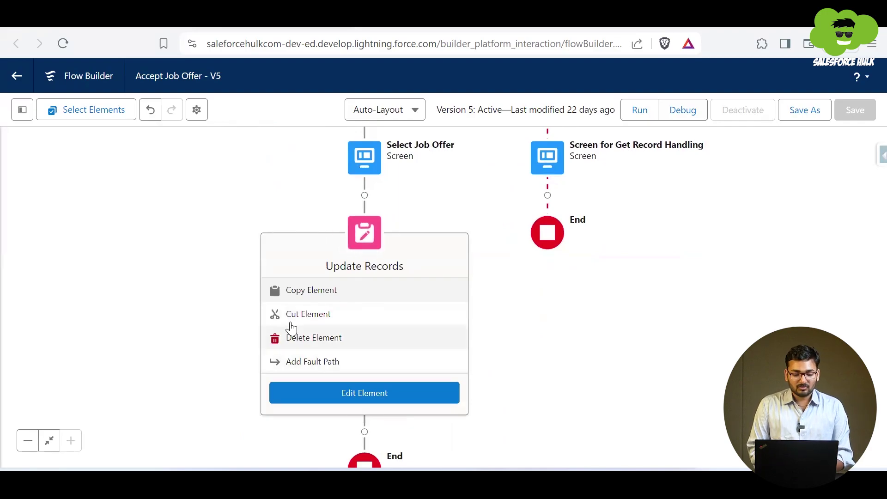
pyautogui.click(287, 363)
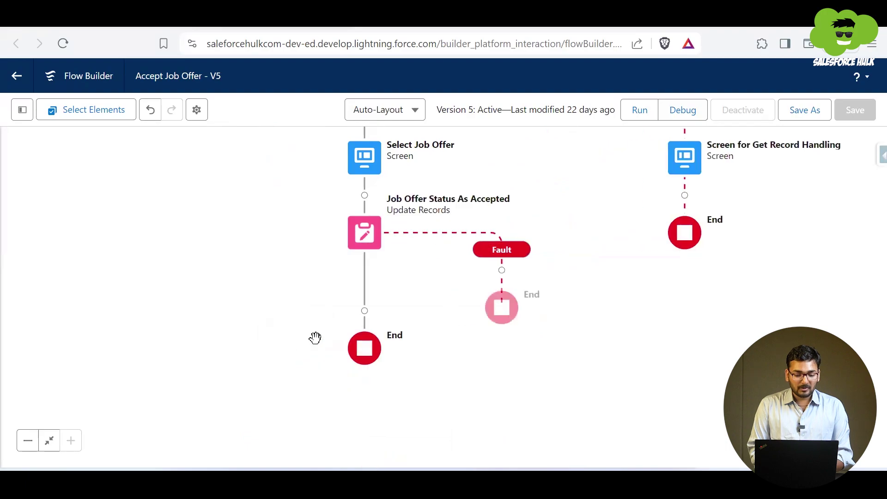
pyautogui.click(364, 232)
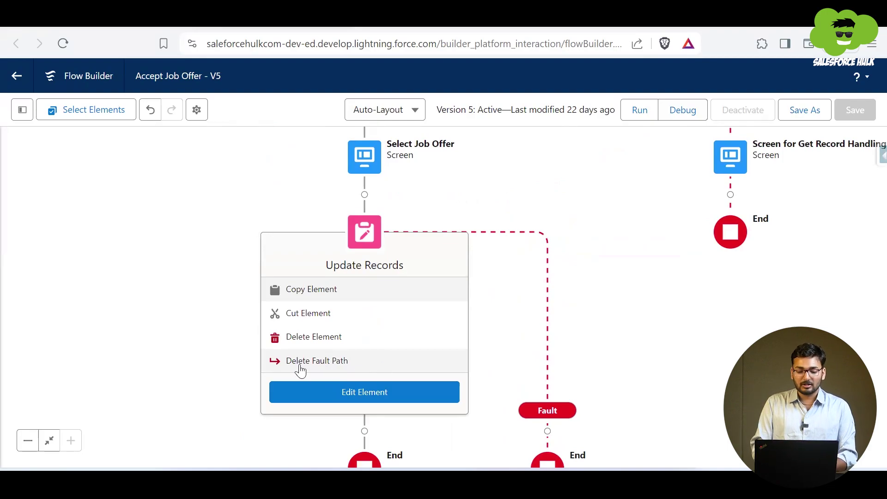
# Add a Send Email action to the fault path of the Job Offer Status As Accepted update element
pyautogui.click(524, 327)
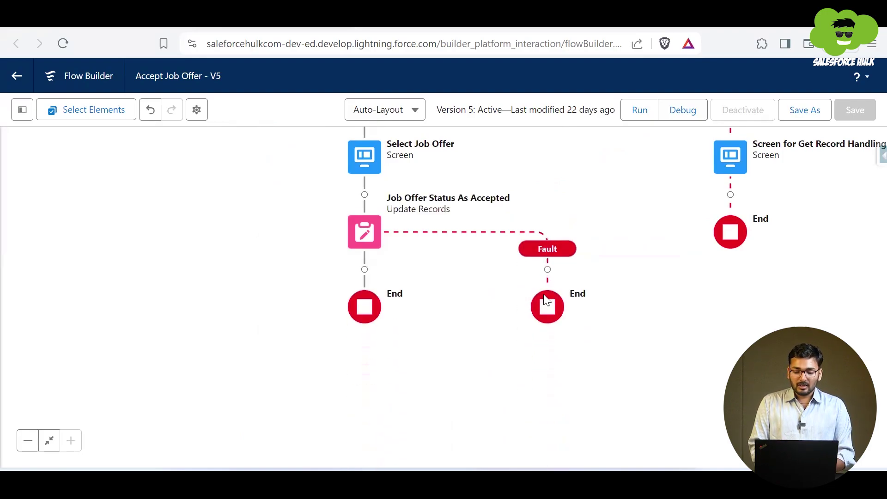
pyautogui.click(548, 270)
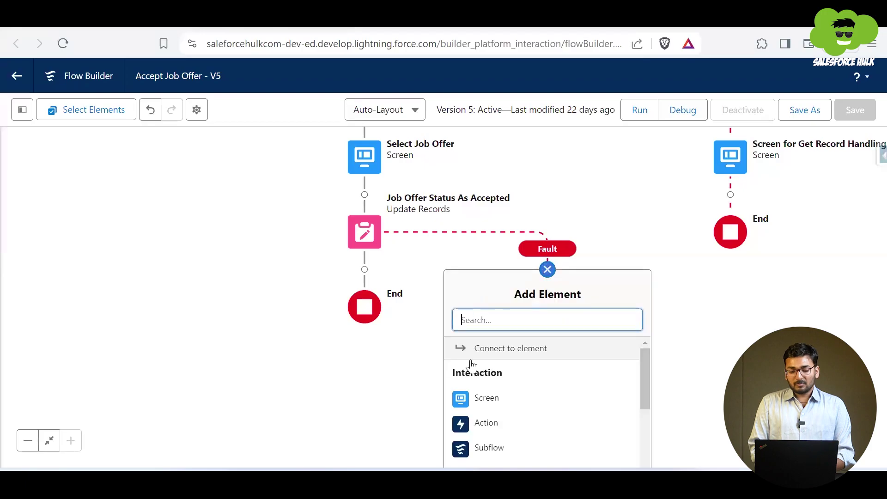
pyautogui.scroll(-5, 477, 393)
pyautogui.scroll(5, 479, 393)
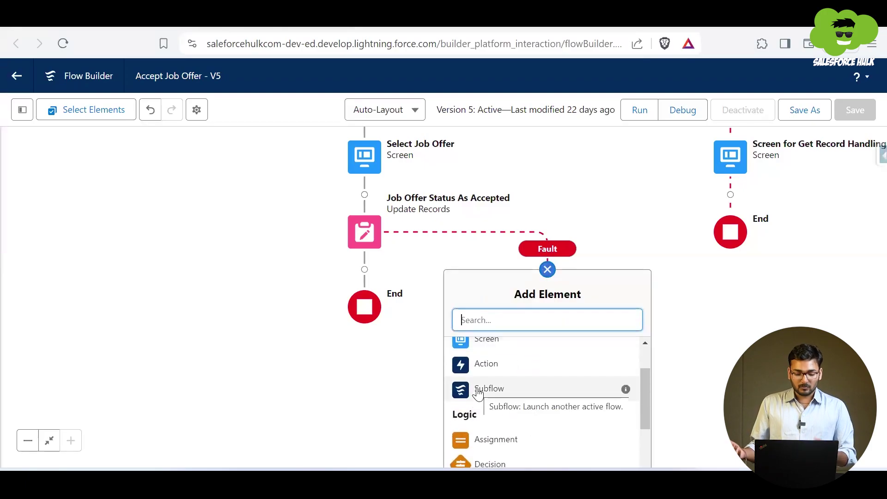
pyautogui.write('a')
pyautogui.press('BackSpace')
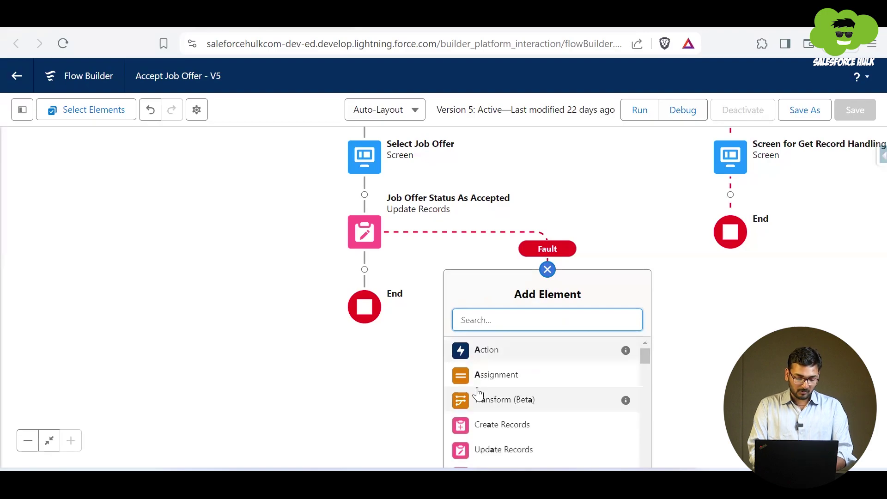
pyautogui.write('Emaik')
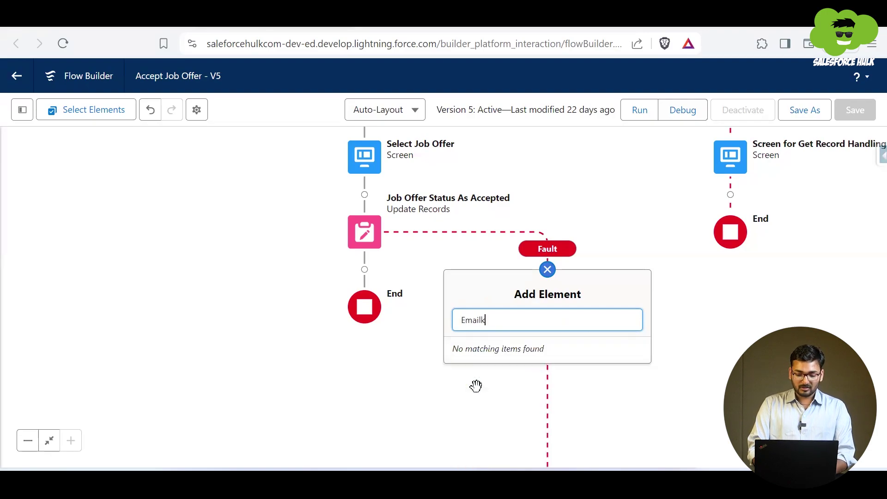
pyautogui.press('BackSpace')
pyautogui.click(514, 351)
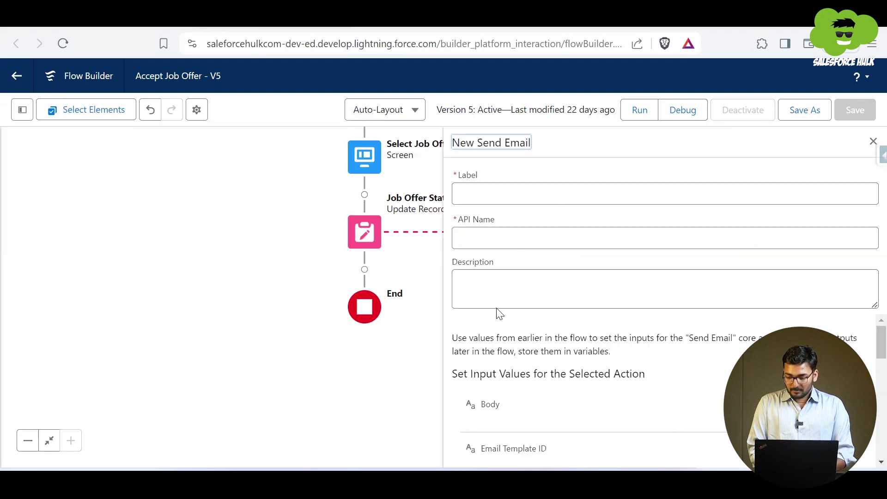
# Label the Send Email action "Error Handling for Update of Stage" and let its API name fill in from the label
pyautogui.click(567, 326)
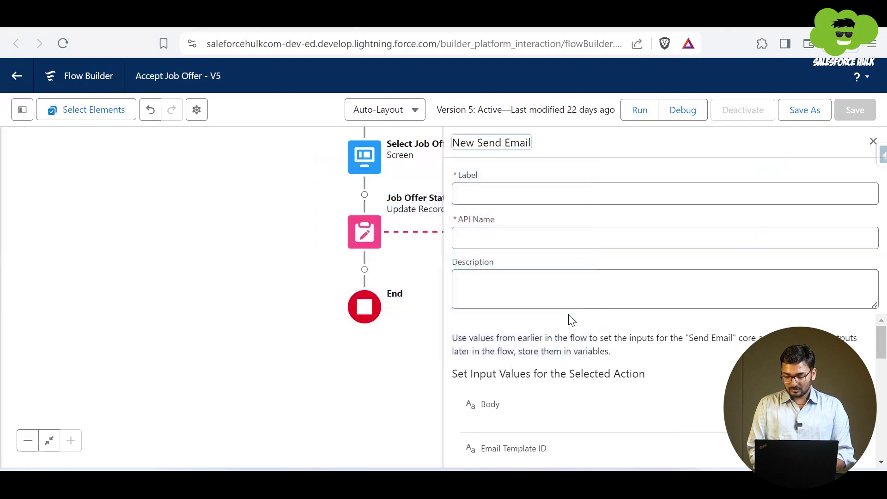
pyautogui.scroll(-5, 762, 277)
pyautogui.scroll(5, 681, 346)
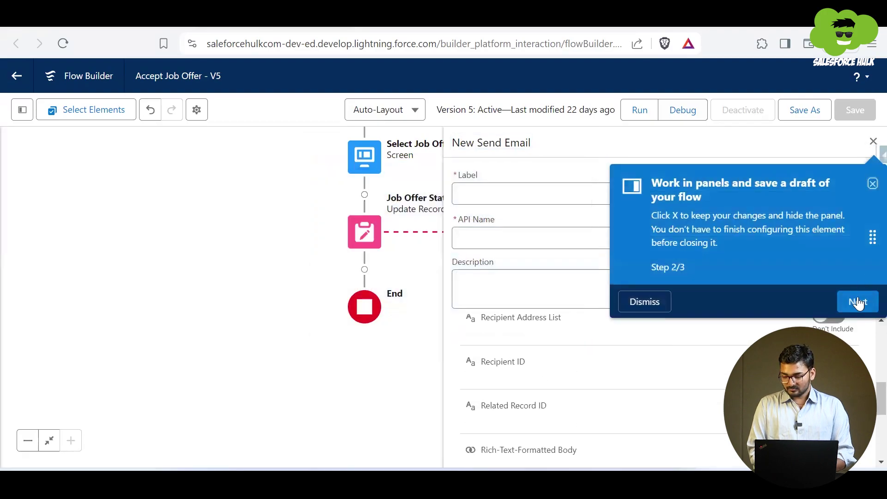
pyautogui.click(858, 303)
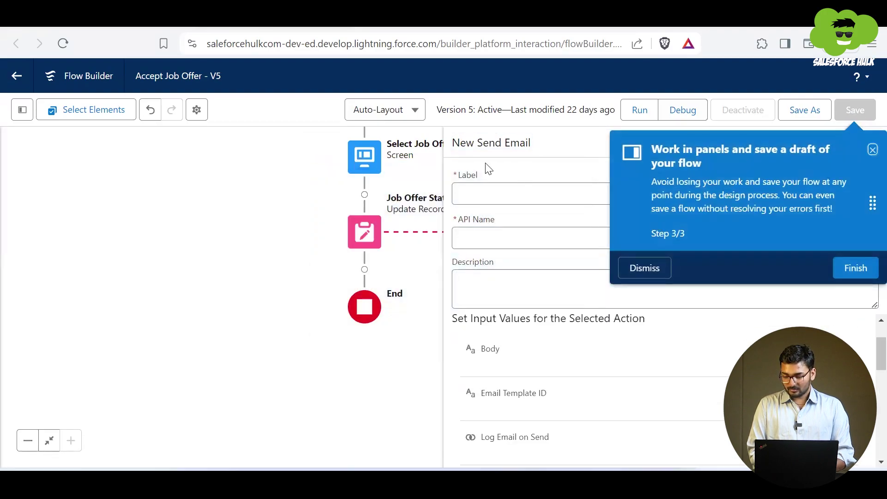
pyautogui.click(469, 190)
pyautogui.write('E')
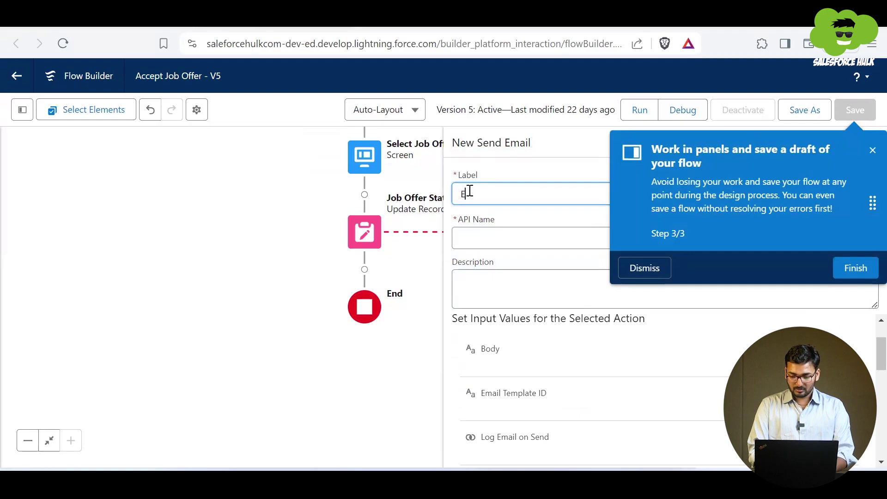
pyautogui.write('rror Handl')
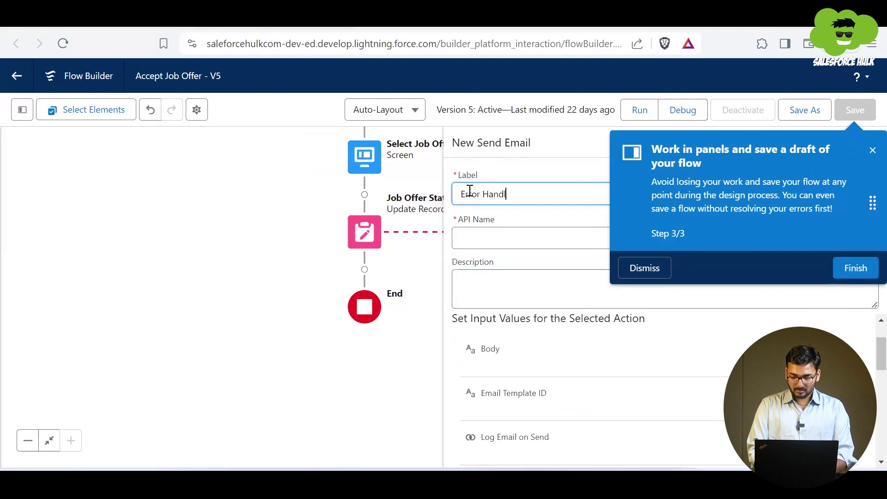
pyautogui.write('ing fo')
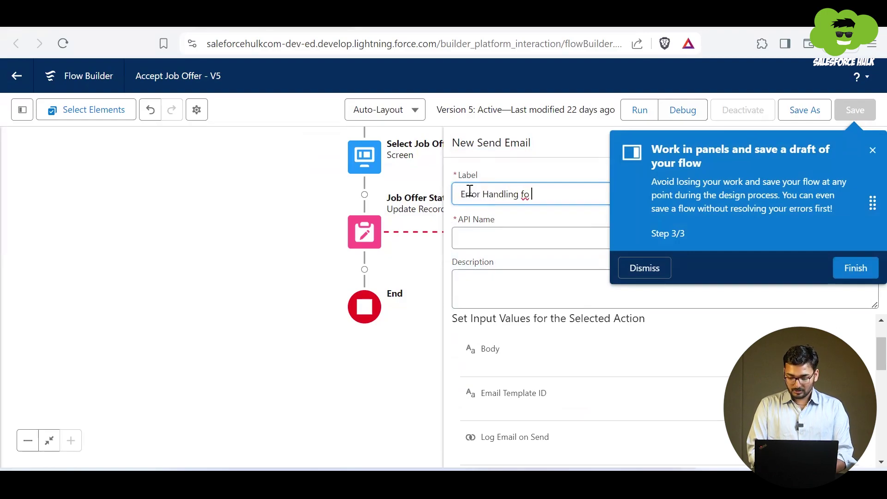
pyautogui.write('r Upda')
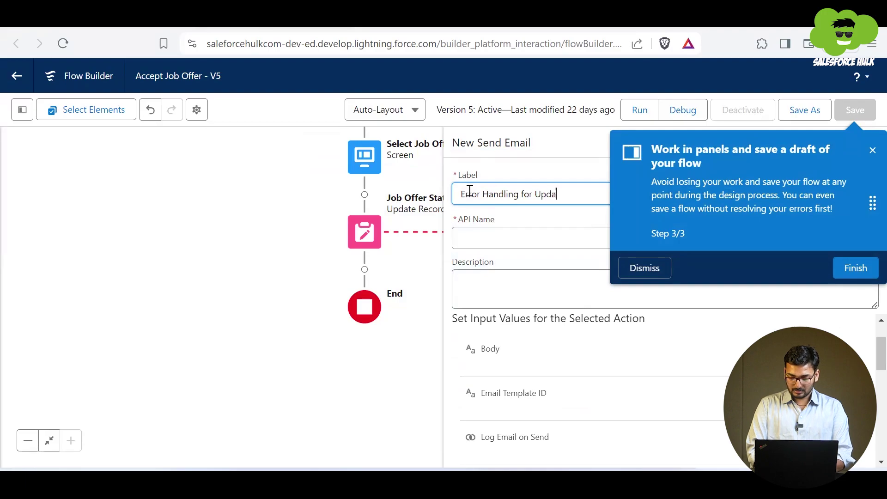
pyautogui.write('te Err')
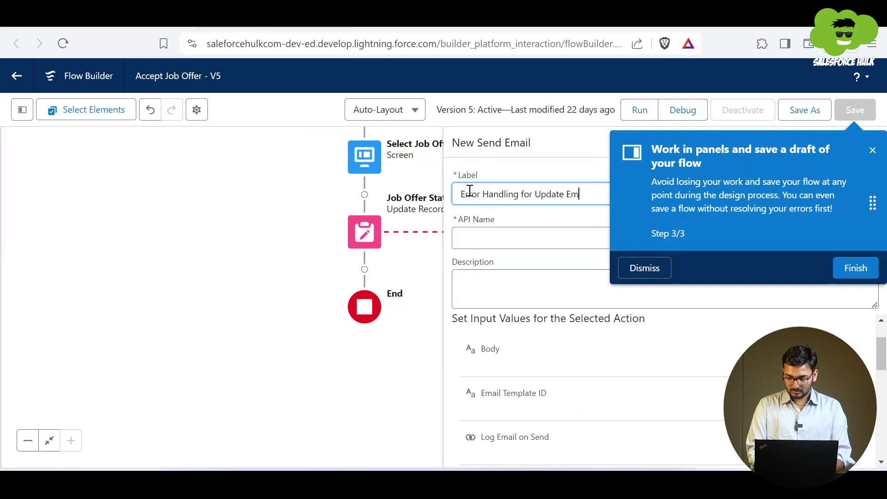
pyautogui.press('BackSpace')
pyautogui.press('BackSpace')
pyautogui.press('BackSpace')
pyautogui.press('BackSpace')
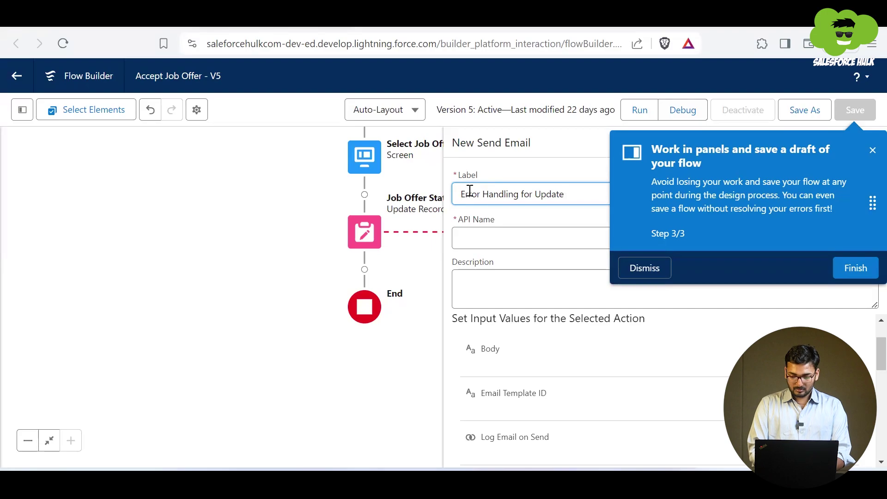
pyautogui.write('Stage')
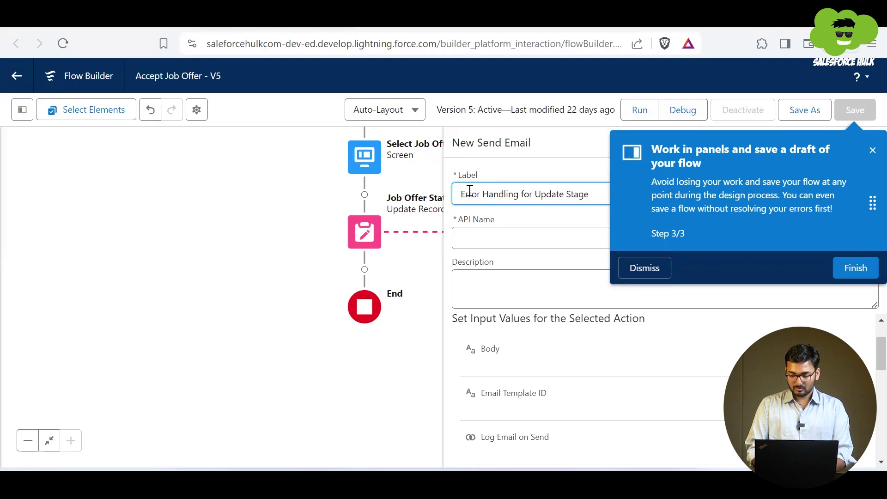
pyautogui.write('of')
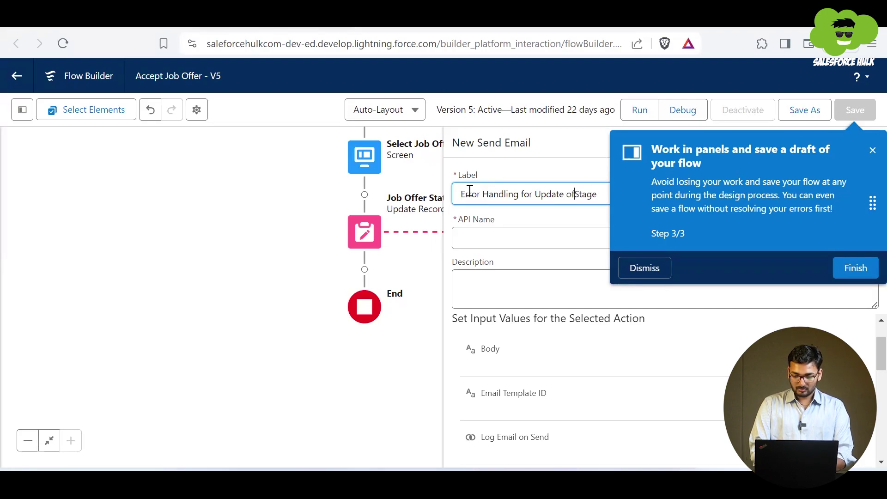
pyautogui.click(480, 277)
# Examine the Send Email action's body, template and recipient inputs, and close its settings
pyautogui.scroll(-2, 650, 384)
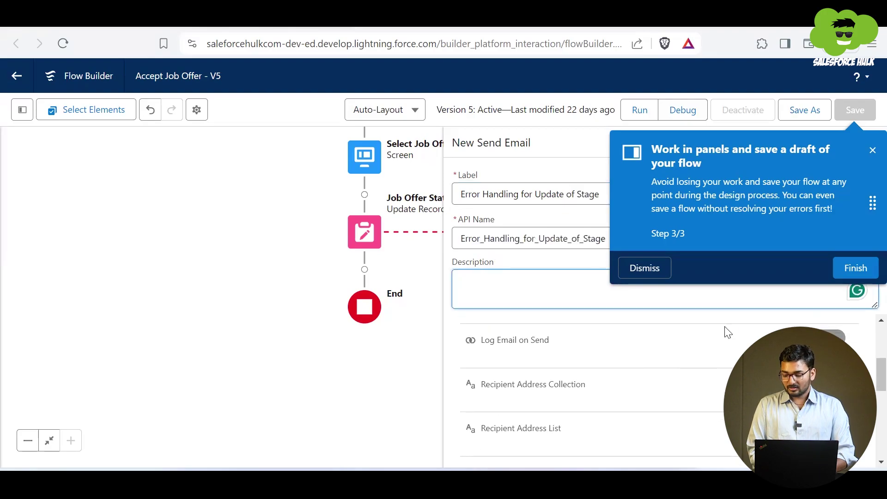
pyautogui.click(872, 151)
pyautogui.scroll(3, 677, 368)
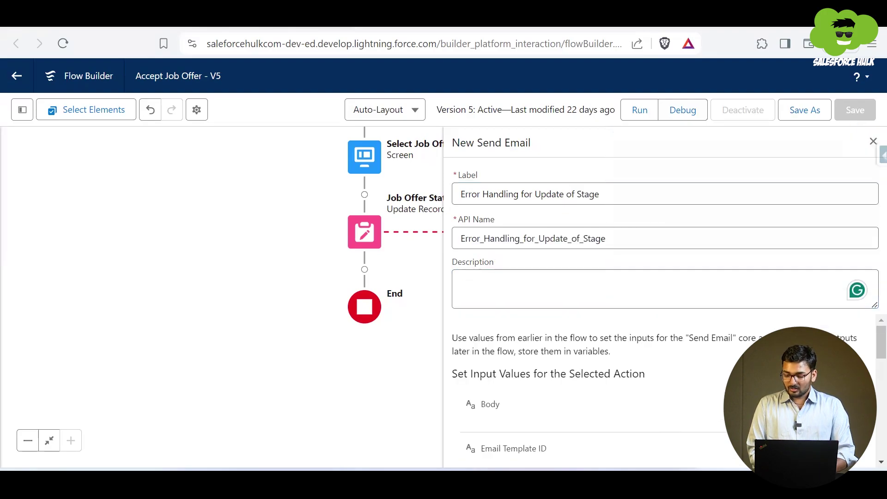
pyautogui.scroll(-4, 677, 368)
pyautogui.scroll(2, 677, 368)
pyautogui.scroll(1, 541, 379)
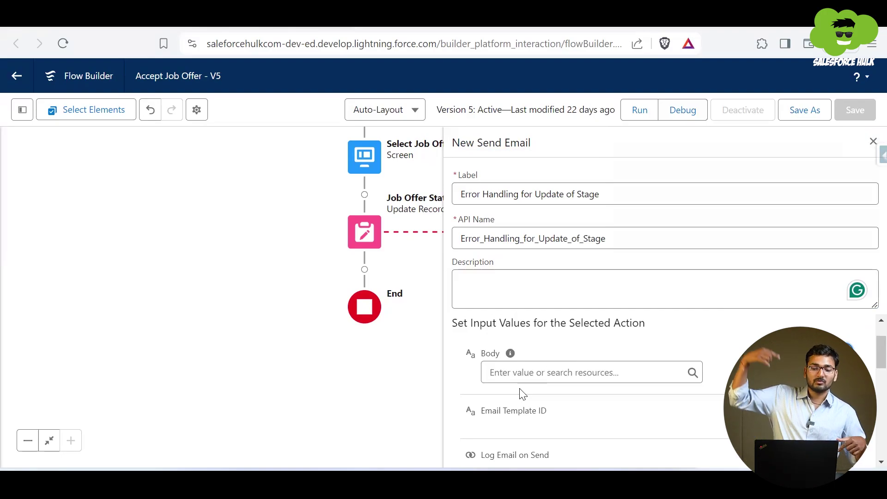
pyautogui.scroll(-3, 523, 394)
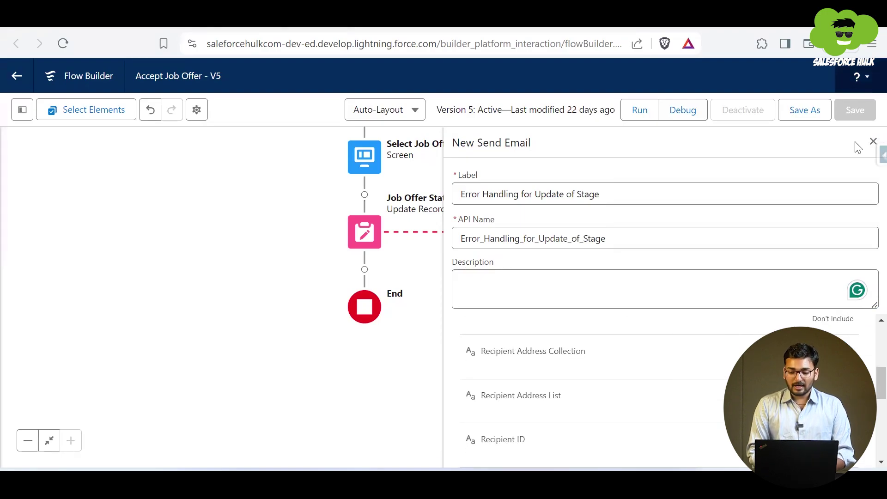
pyautogui.click(873, 141)
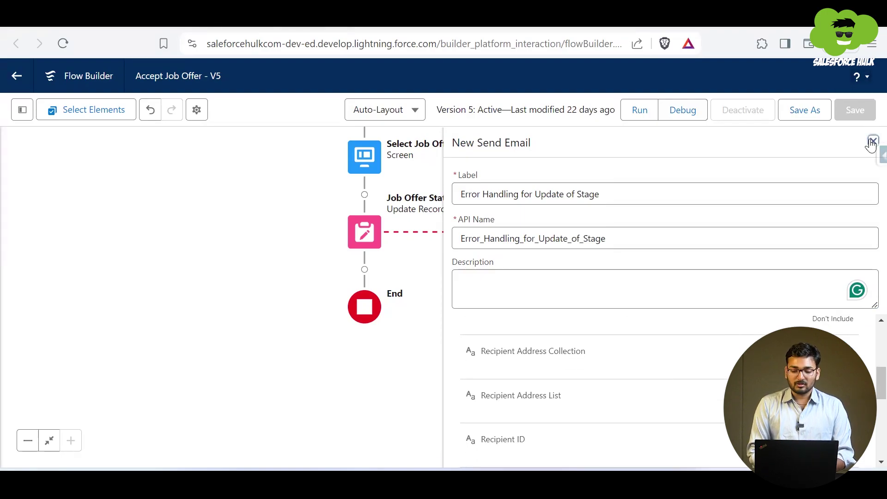
# Add a Create Records element on the same fault path, ahead of the Send Email action
pyautogui.click(430, 217)
pyautogui.click(547, 270)
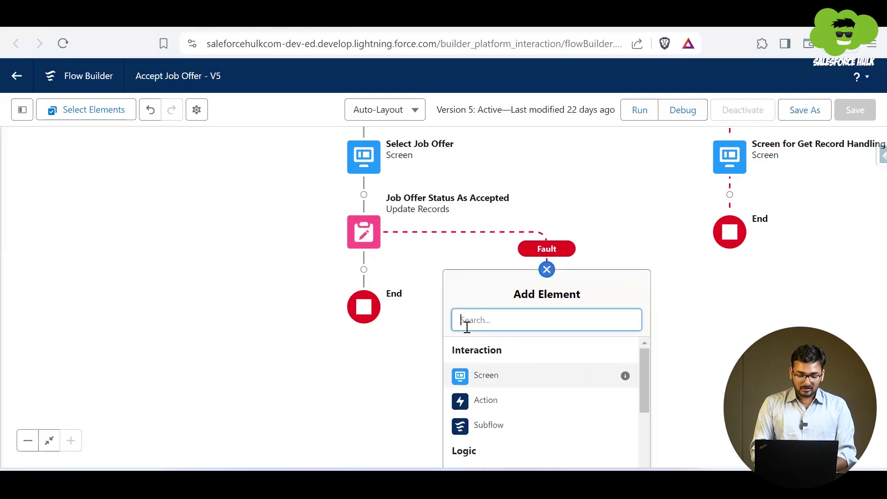
pyautogui.write('Create')
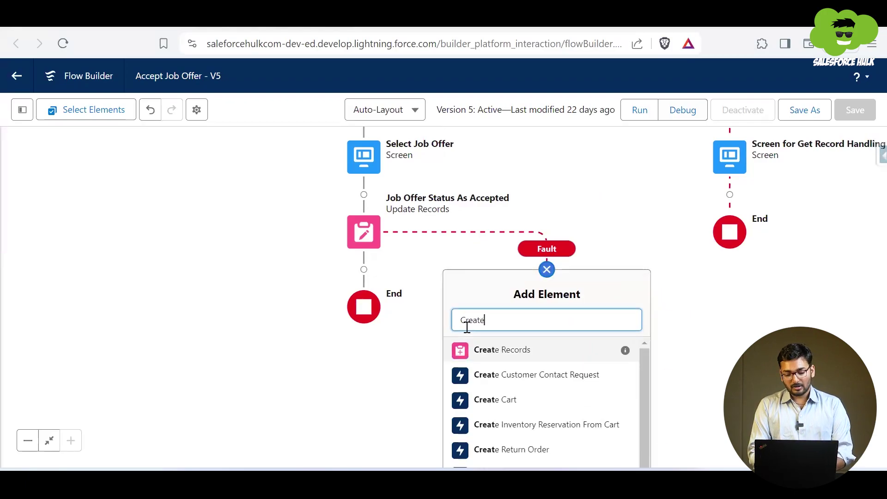
pyautogui.click(514, 357)
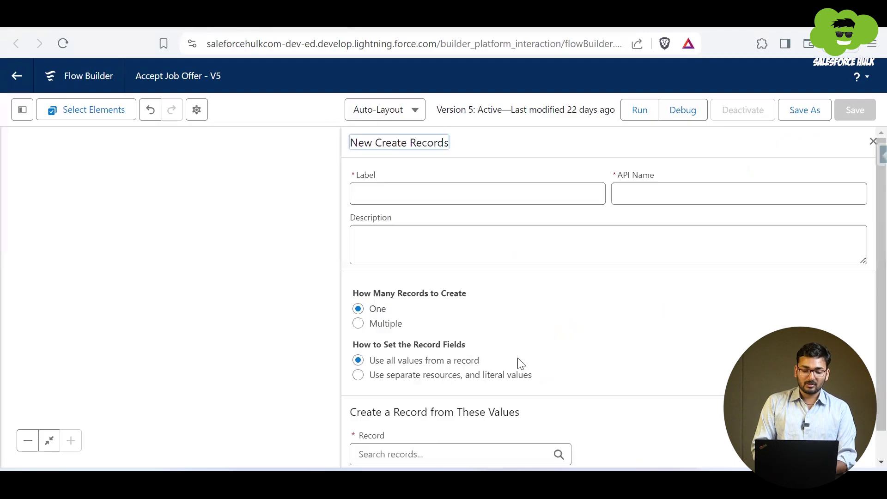
pyautogui.scroll(-1, 438, 359)
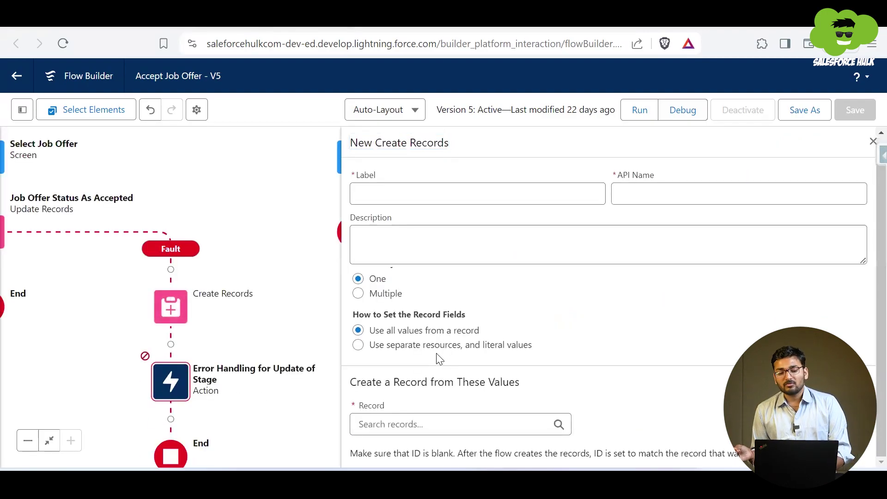
# Switch to the Notepad note on ways to handle exceptions, highlight its first item and return to the start of the flow
pyautogui.hotkey('alt', 'Tab')
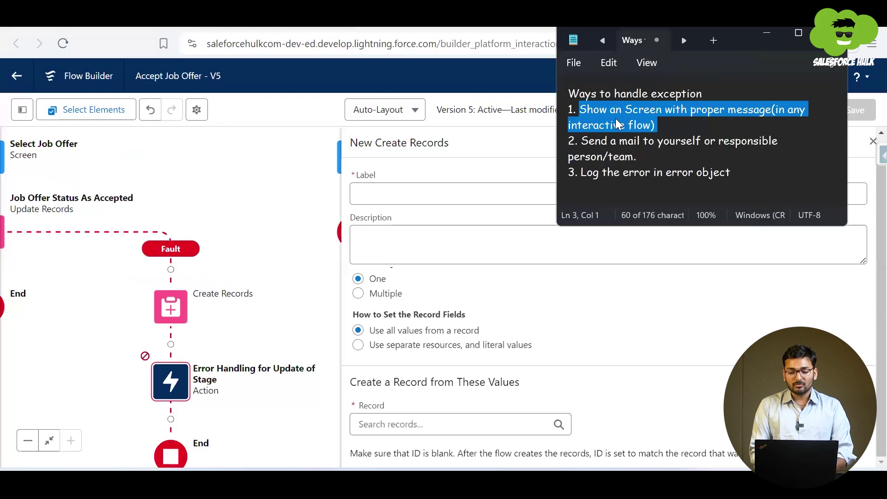
pyautogui.keyDown('shift'); pyautogui.click(583, 114); pyautogui.keyUp('shift')
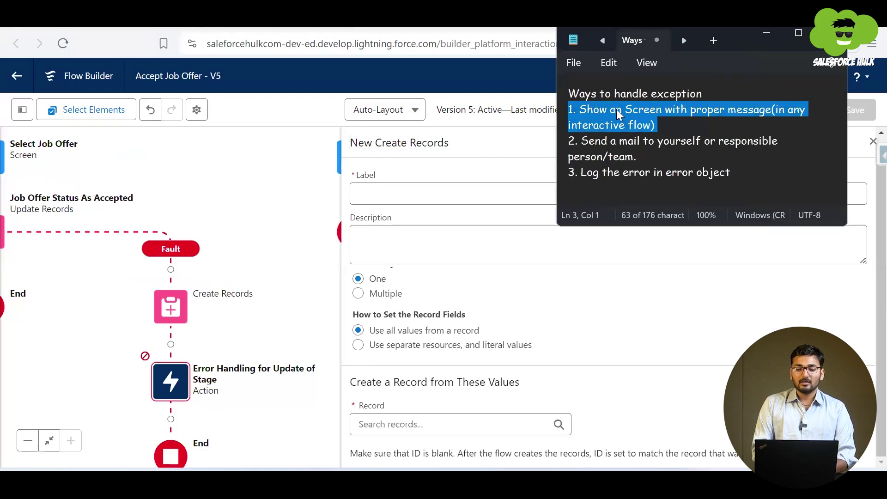
pyautogui.click(170, 298)
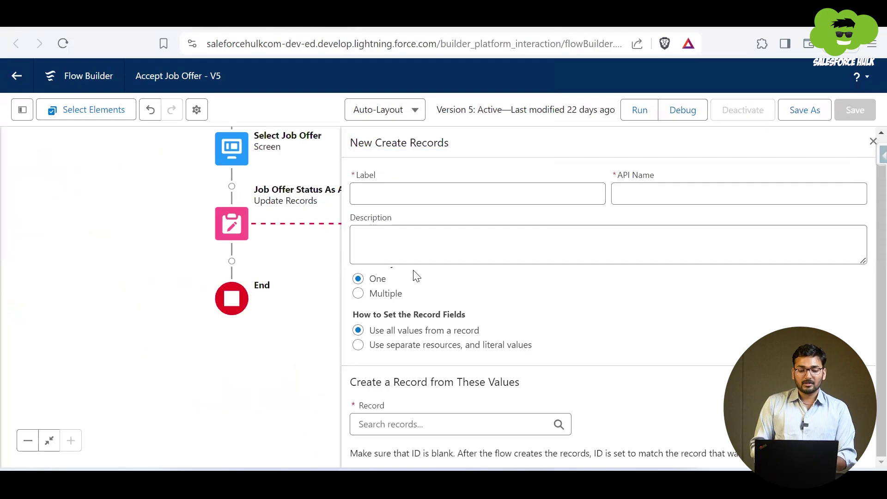
pyautogui.moveTo(200, 190); pyautogui.dragTo(143, 327)
pyautogui.moveTo(111, 234); pyautogui.dragTo(57, 328)
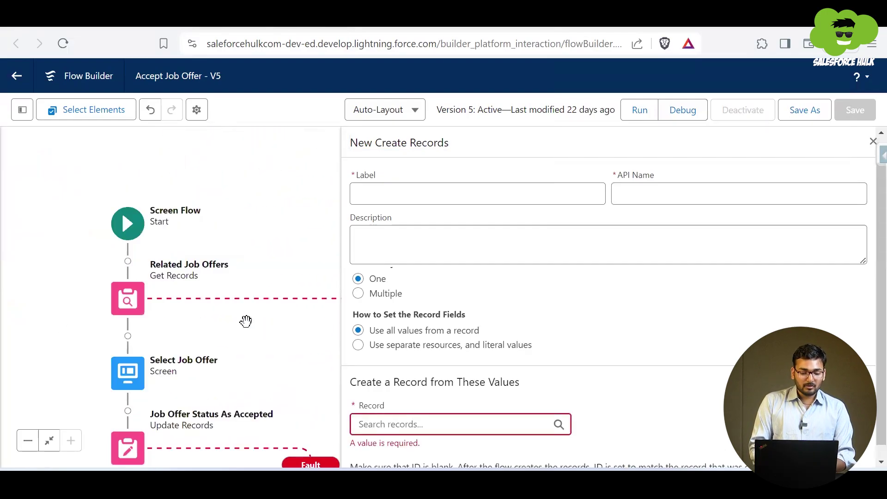